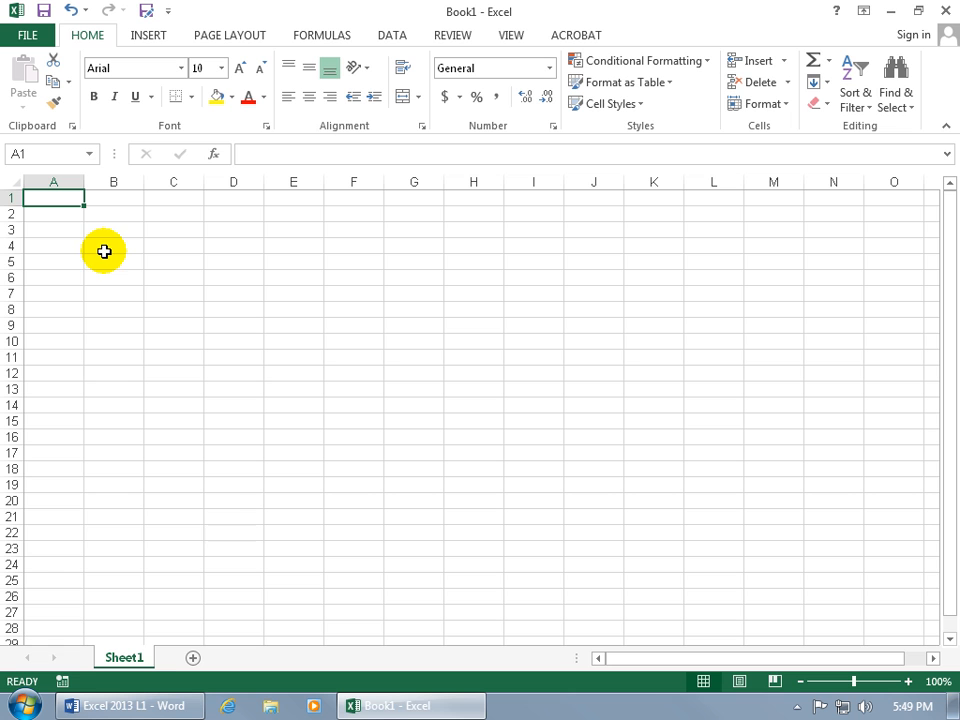
Enter the column headings Months, Sales, Expenses and Profits in cells A2 through D2
{"action": "left_click", "coordinate": [63, 214]}
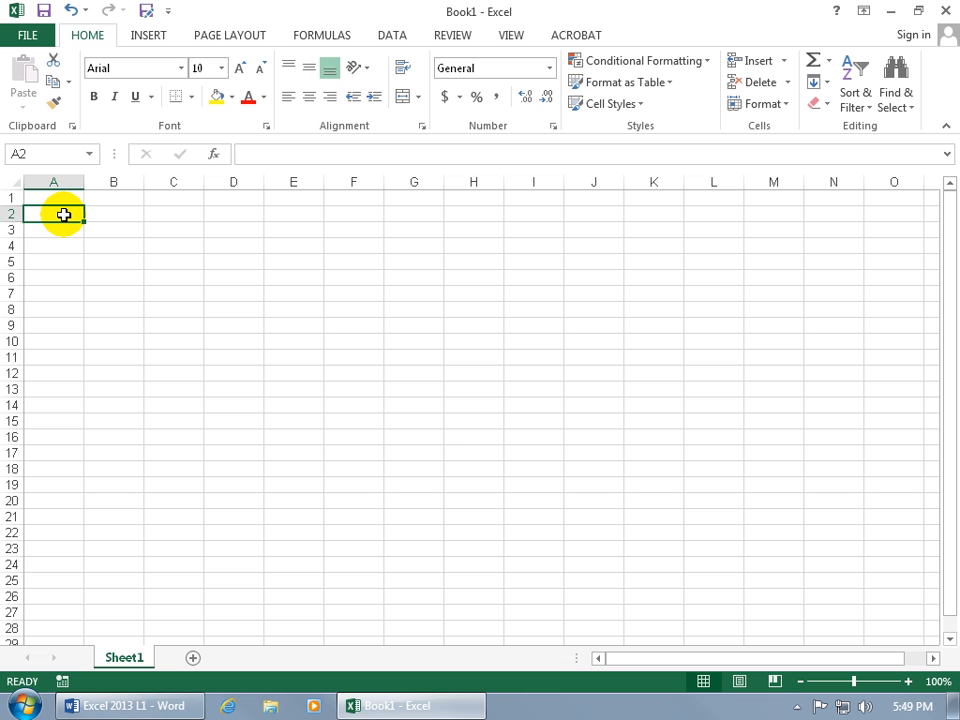
{"action": "type", "text": "Months"}
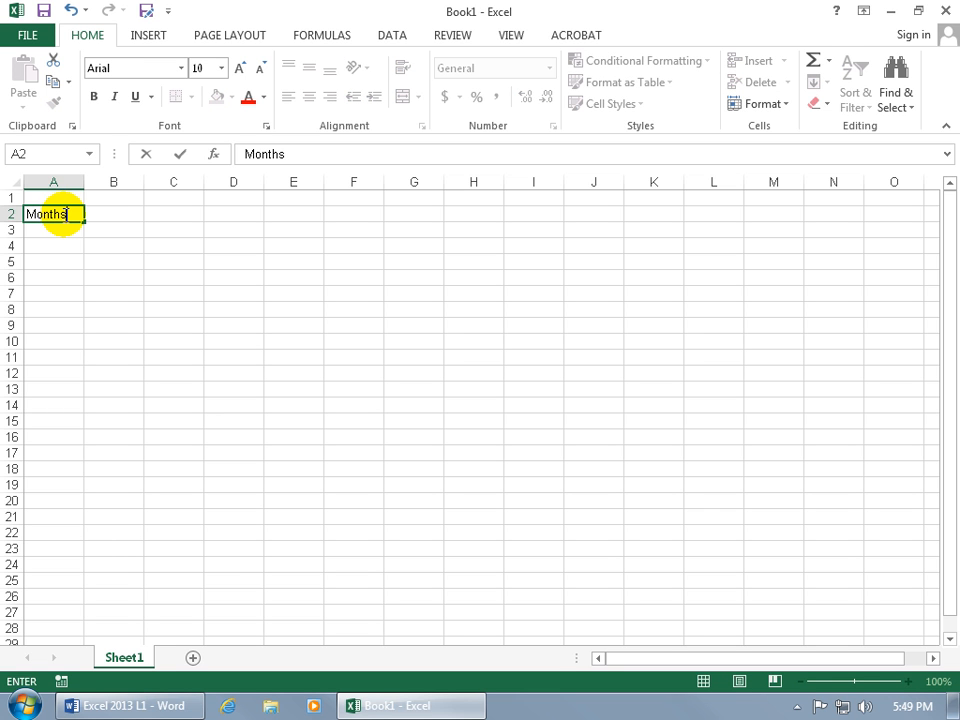
{"action": "key", "text": "Tab"}
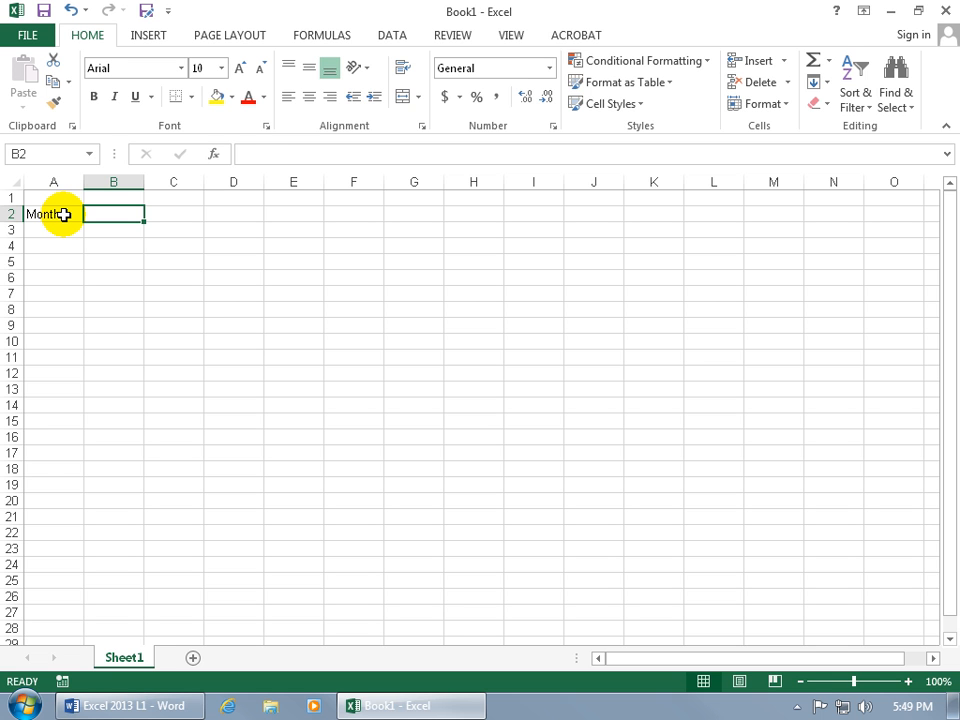
{"action": "type", "text": "Sales"}
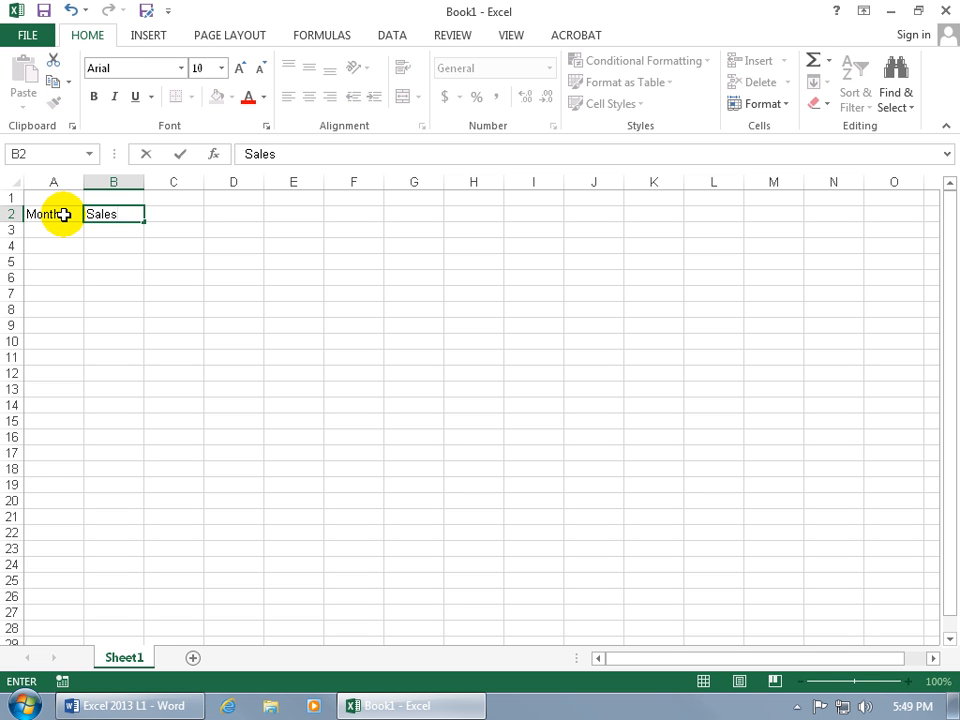
{"action": "key", "text": "Tab"}
{"action": "type", "text": "Ex"}
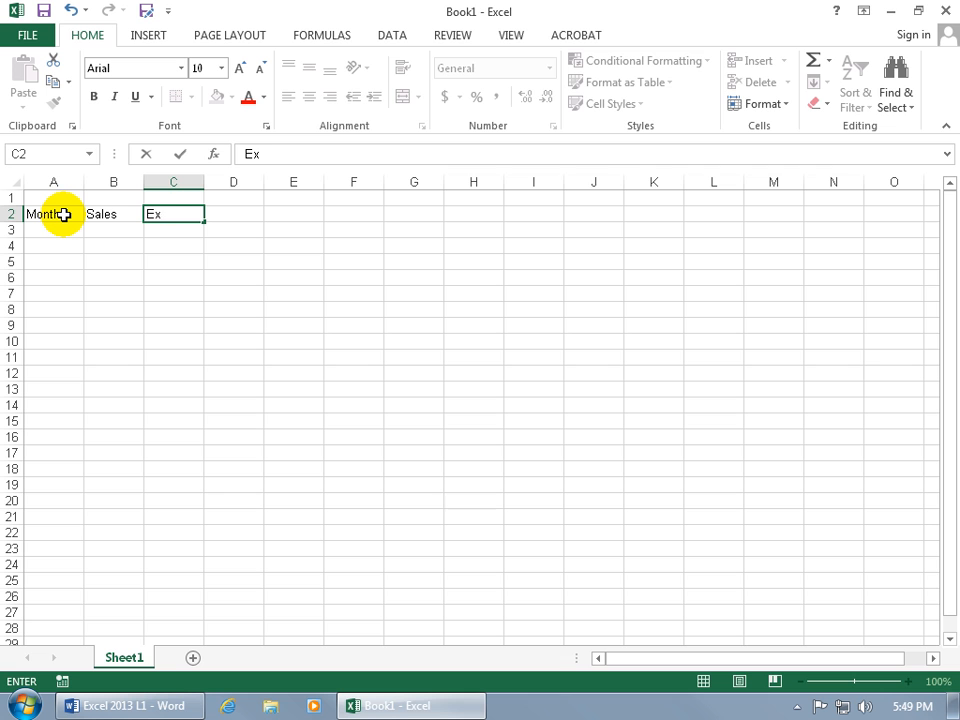
{"action": "type", "text": "penses"}
{"action": "key", "text": "Tab"}
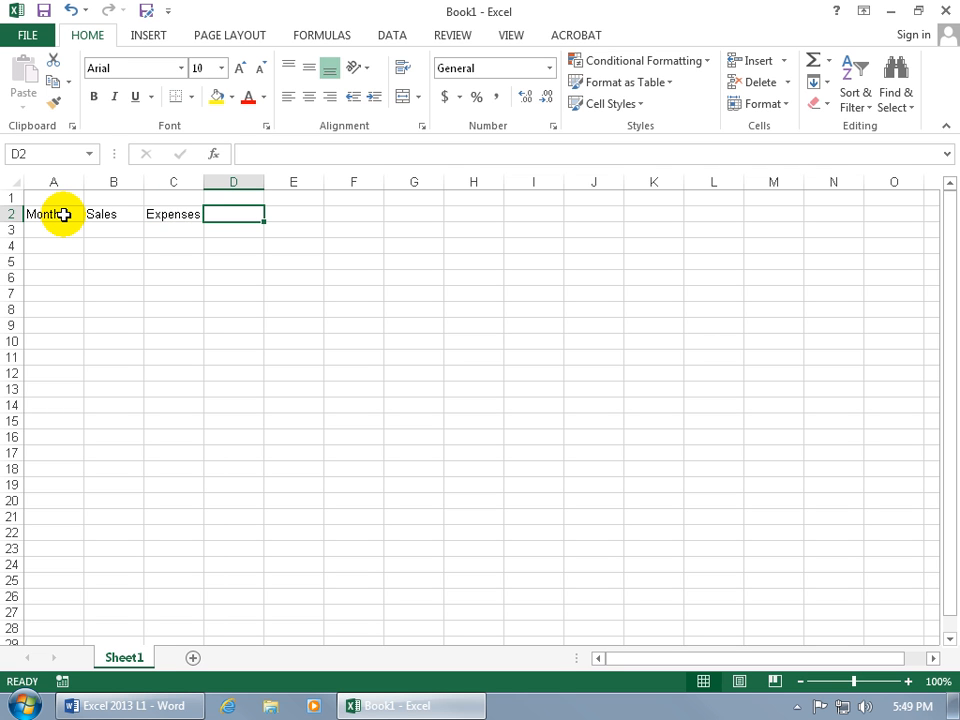
{"action": "type", "text": "Profits"}
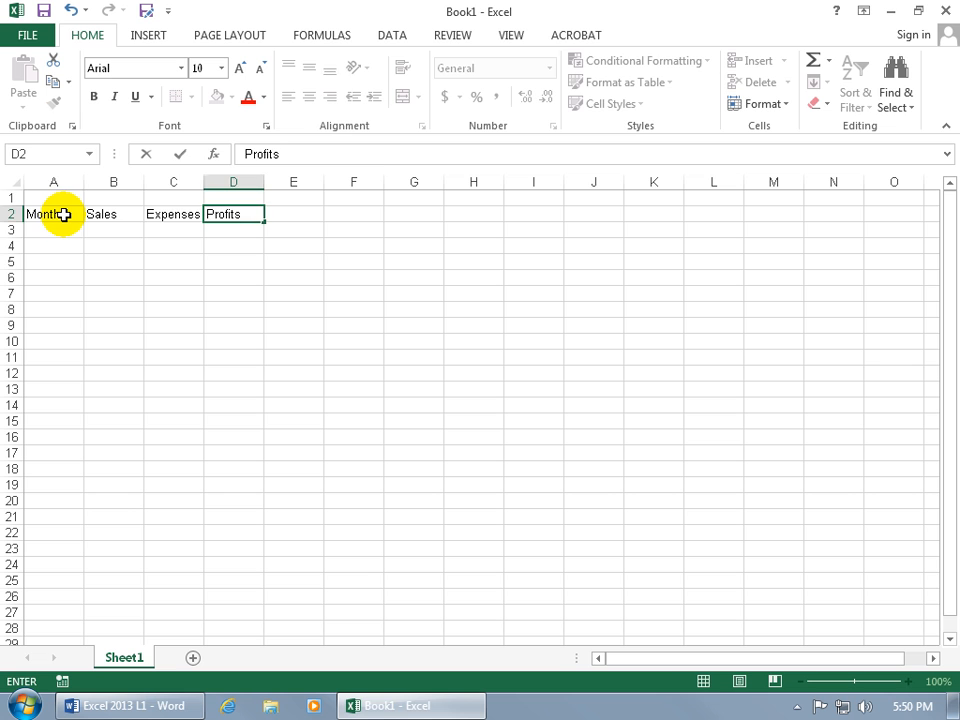
{"action": "key", "text": "Return"}
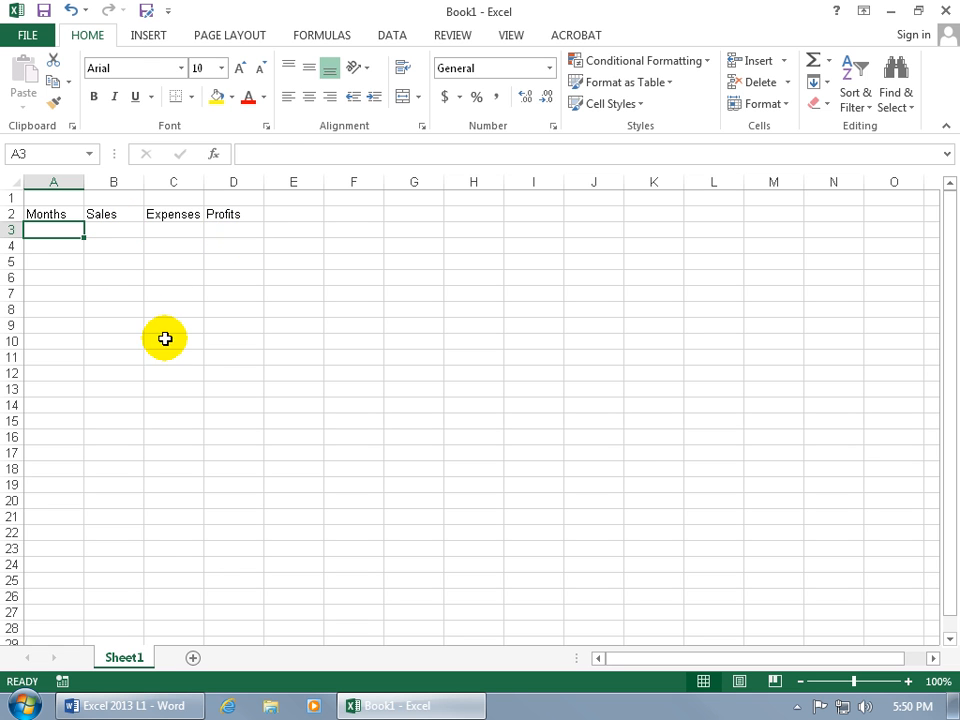
Enter the practice numbers 1, 2, 3 and 4 in cells E9 through H9
{"action": "left_click", "coordinate": [310, 326]}
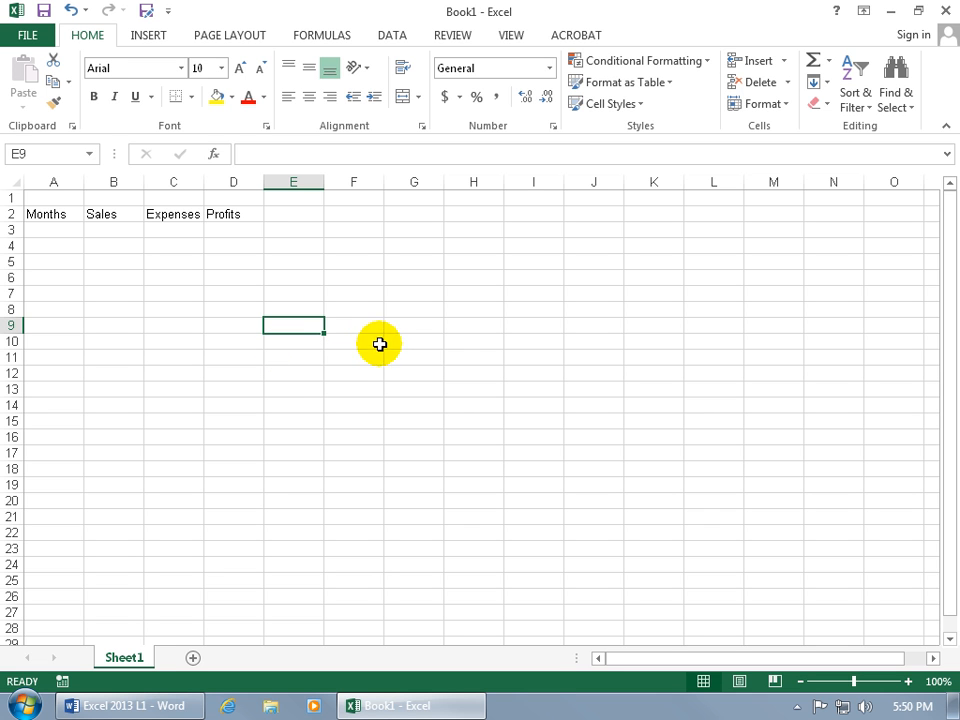
{"action": "type", "text": "1"}
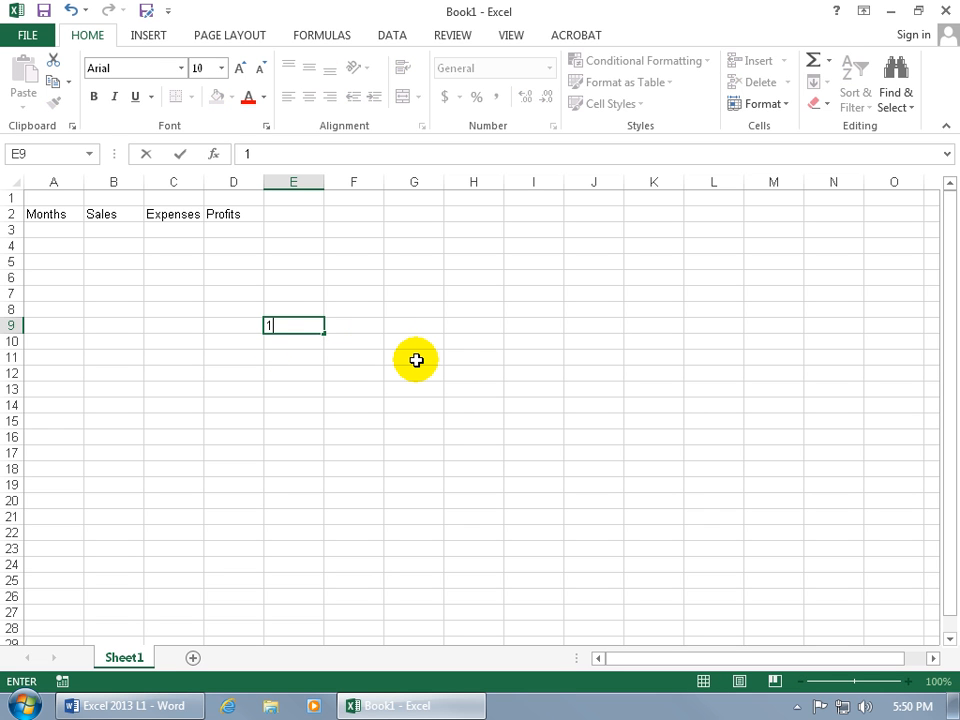
{"action": "key", "text": "Tab"}
{"action": "type", "text": "2"}
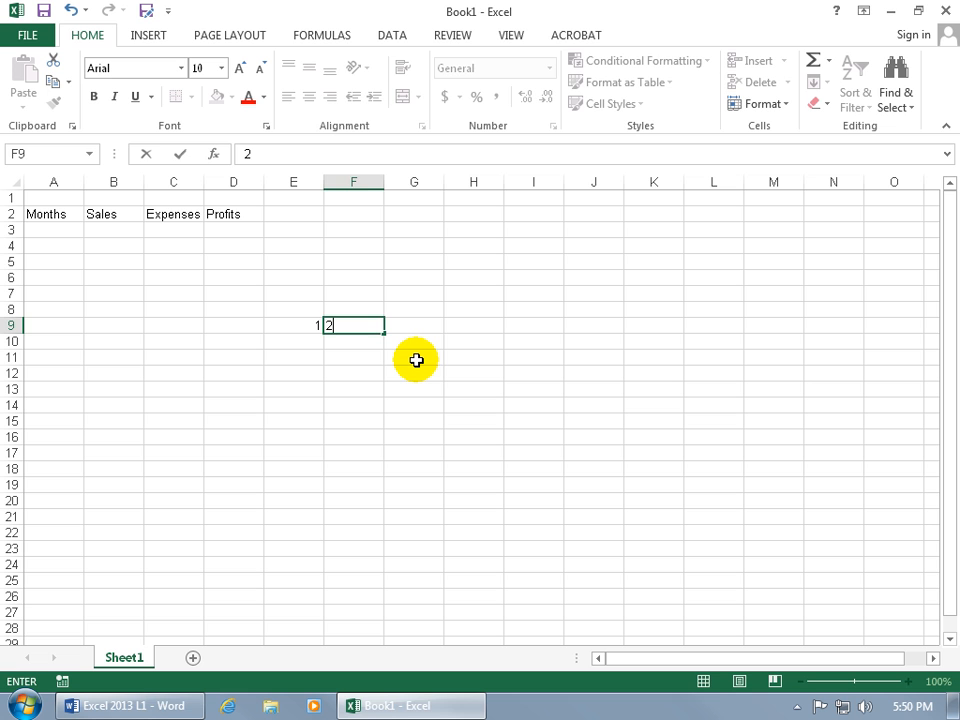
{"action": "key", "text": "Tab"}
{"action": "left_click", "coordinate": [467, 388]}
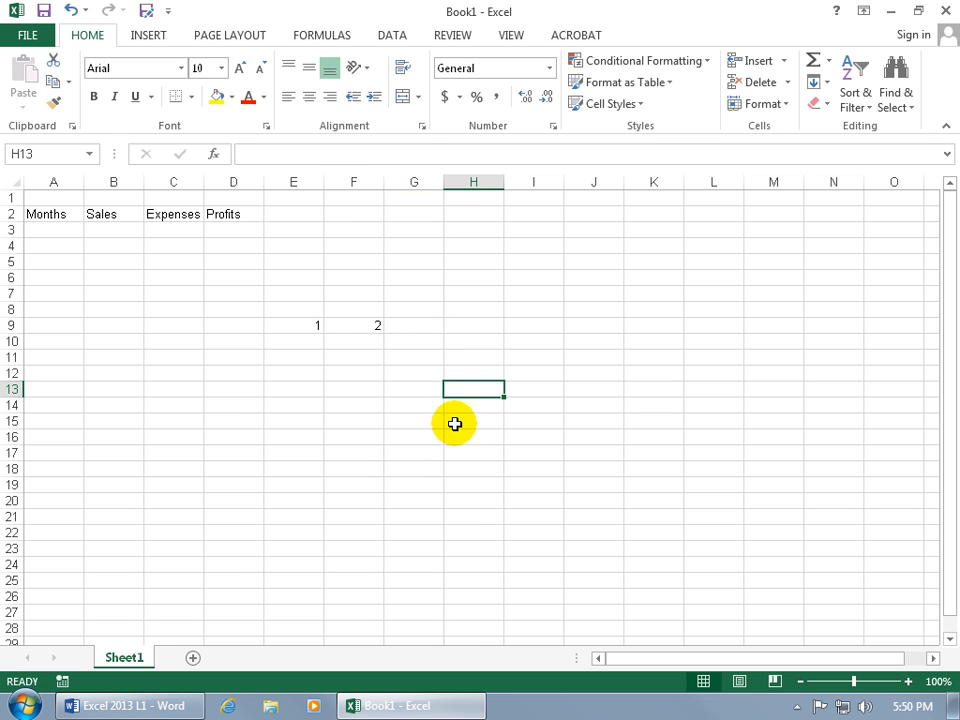
{"action": "left_click", "coordinate": [420, 326]}
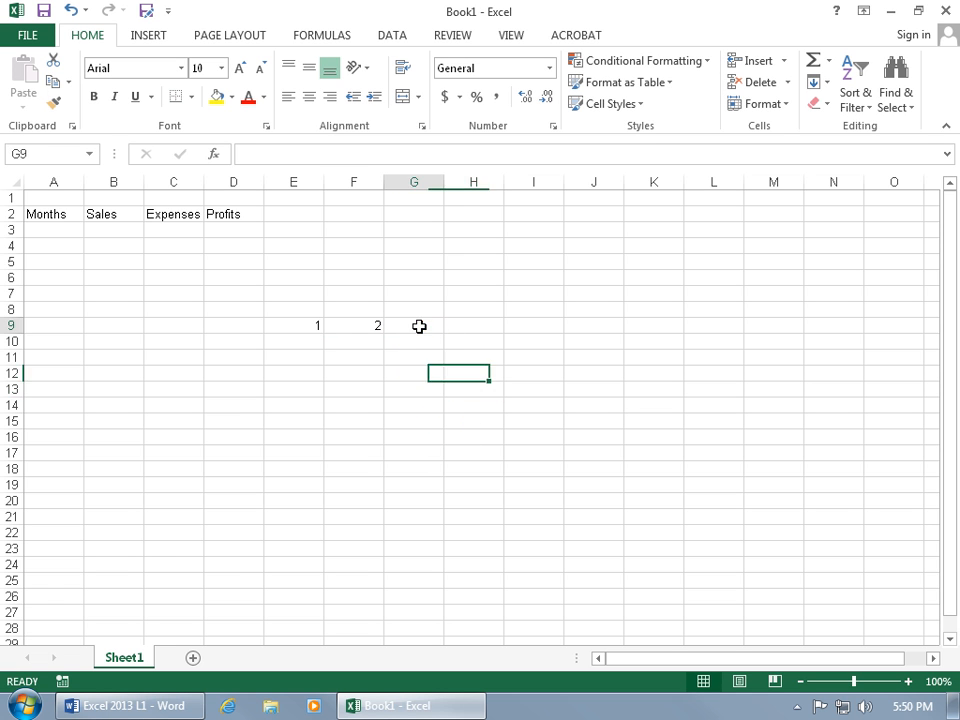
{"action": "type", "text": "3"}
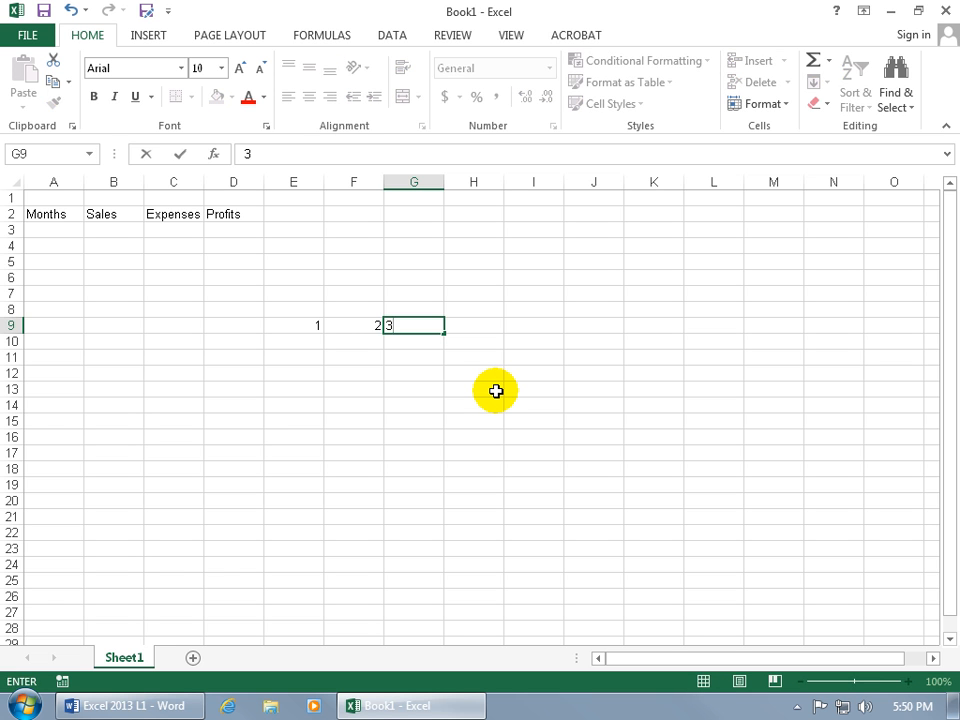
{"action": "key", "text": "Tab"}
{"action": "type", "text": "4"}
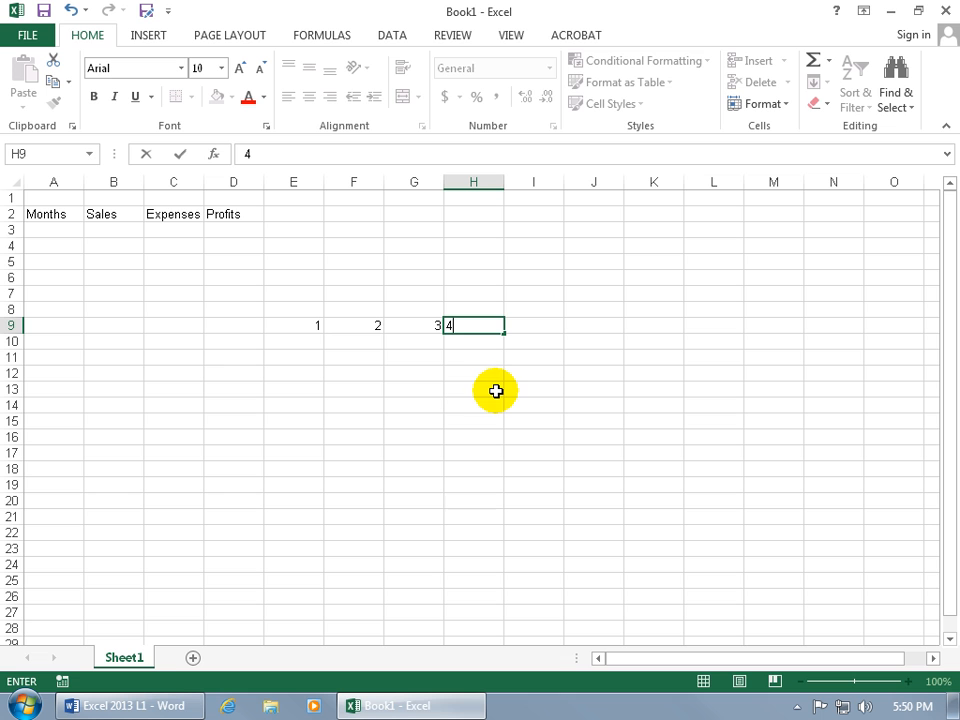
{"action": "key", "text": "Return"}
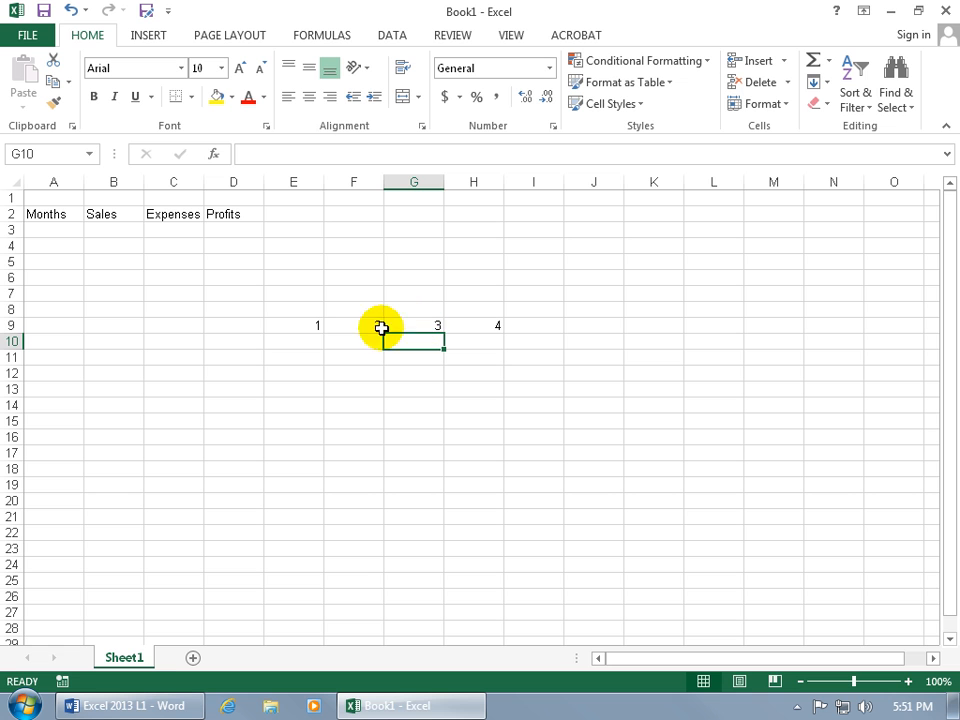
Clear the number in cell E9
{"action": "left_click", "coordinate": [306, 326]}
{"action": "key", "text": "Delete"}
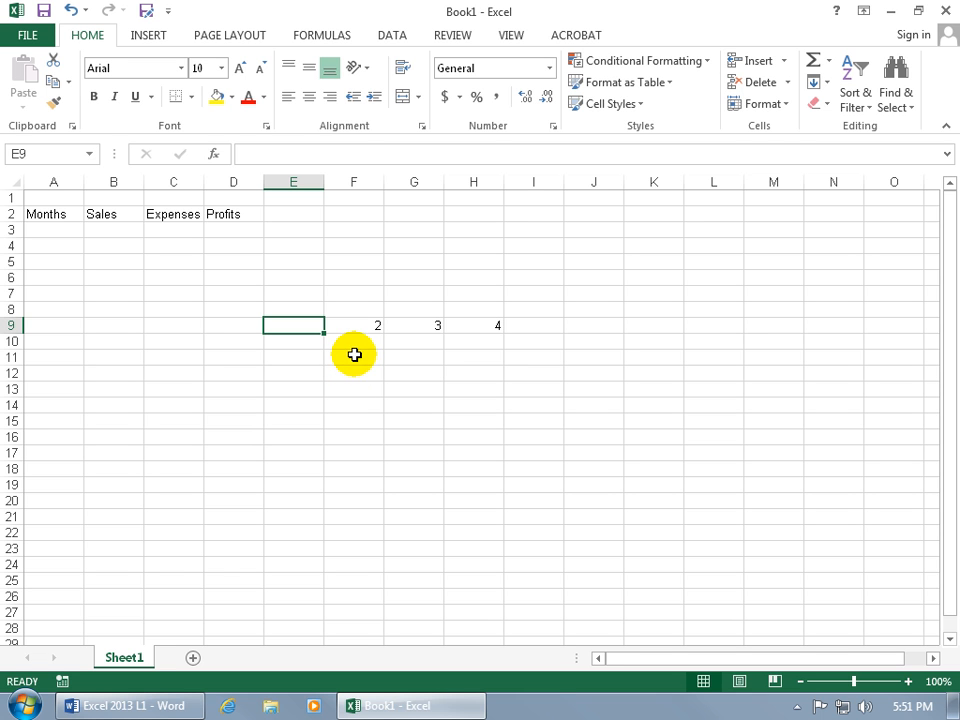
Move the numbers in G9:H9 to H13:I13, and undo the move
{"action": "left_click_drag", "start_coordinate": [352, 324], "coordinate": [491, 324]}
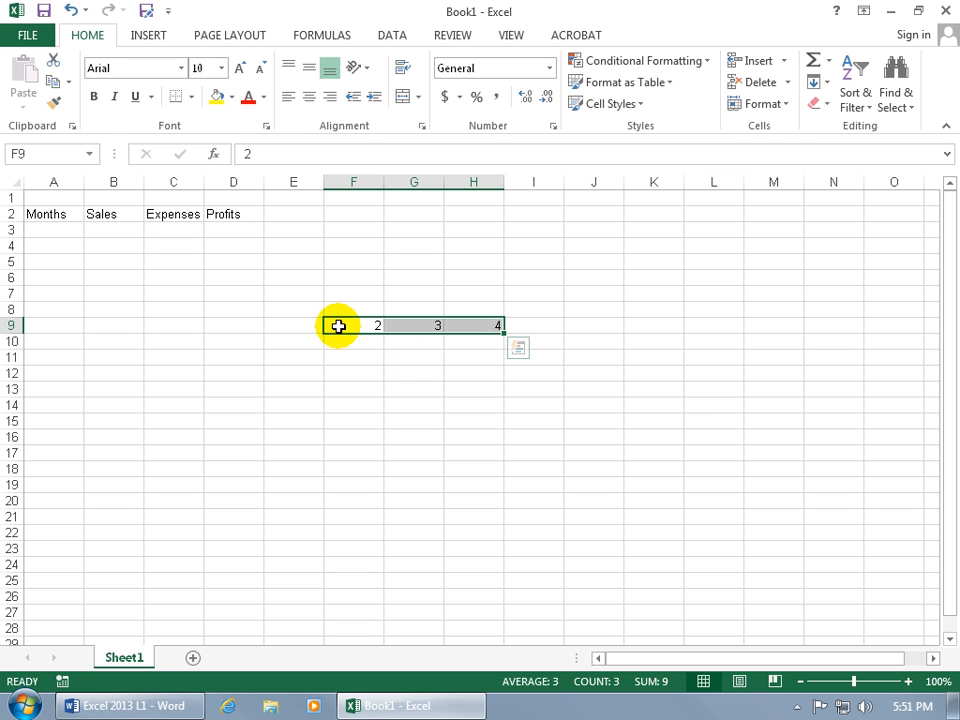
{"action": "left_click", "coordinate": [302, 324]}
{"action": "left_click_drag", "start_coordinate": [302, 324], "coordinate": [493, 325]}
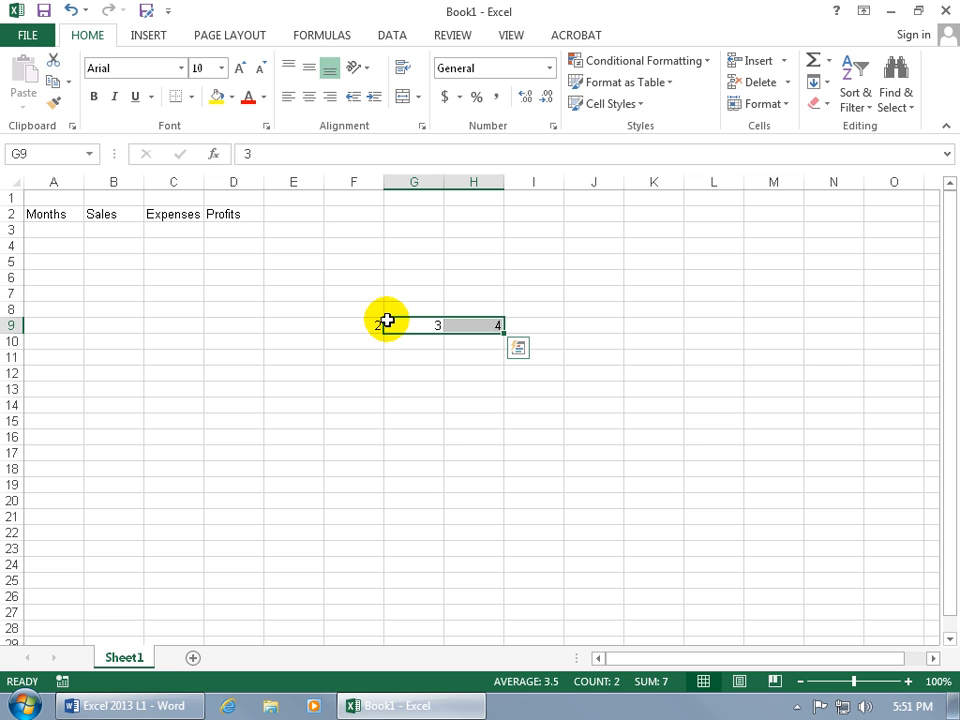
{"action": "left_click_drag", "start_coordinate": [396, 318], "coordinate": [463, 394]}
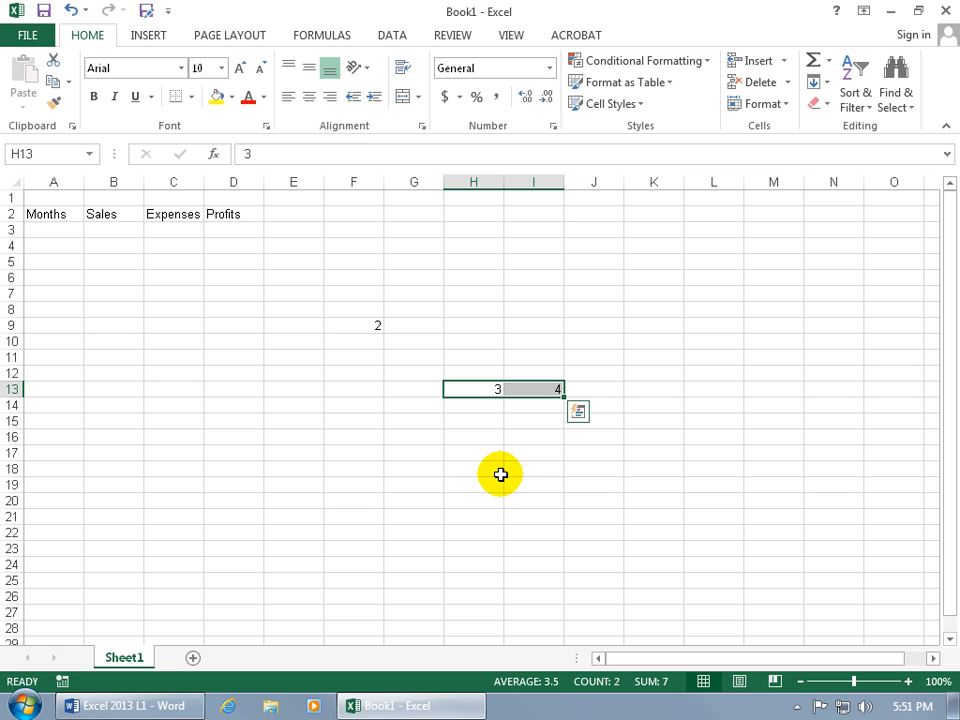
{"action": "left_click", "coordinate": [70, 10]}
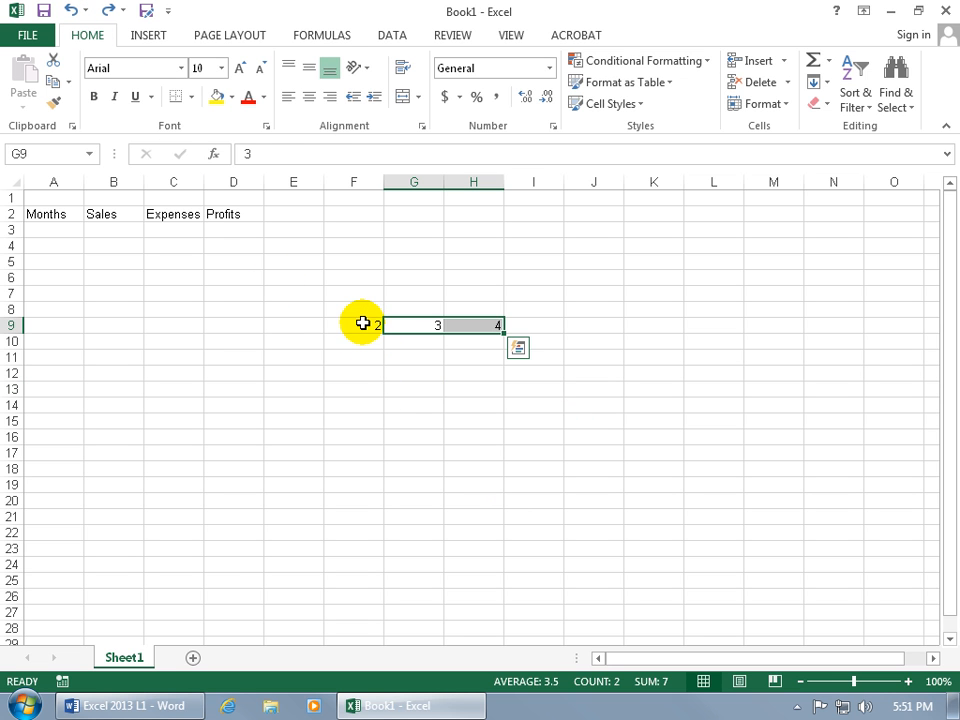
Clear the remaining practice numbers in cells F9 through H9
{"action": "left_click_drag", "start_coordinate": [349, 324], "coordinate": [493, 325]}
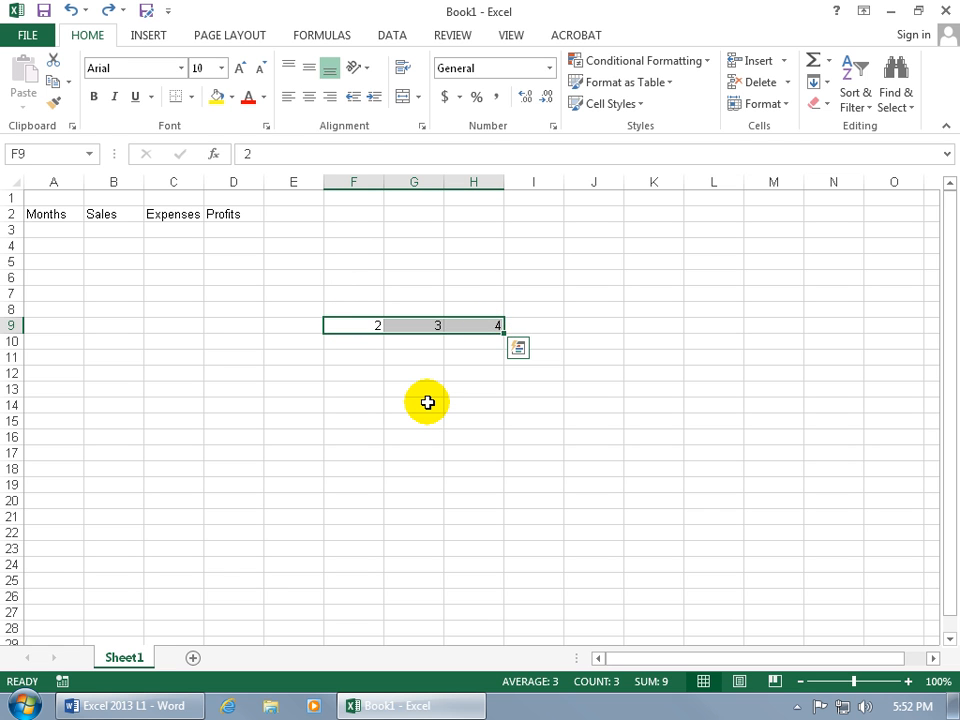
{"action": "key", "text": "Delete"}
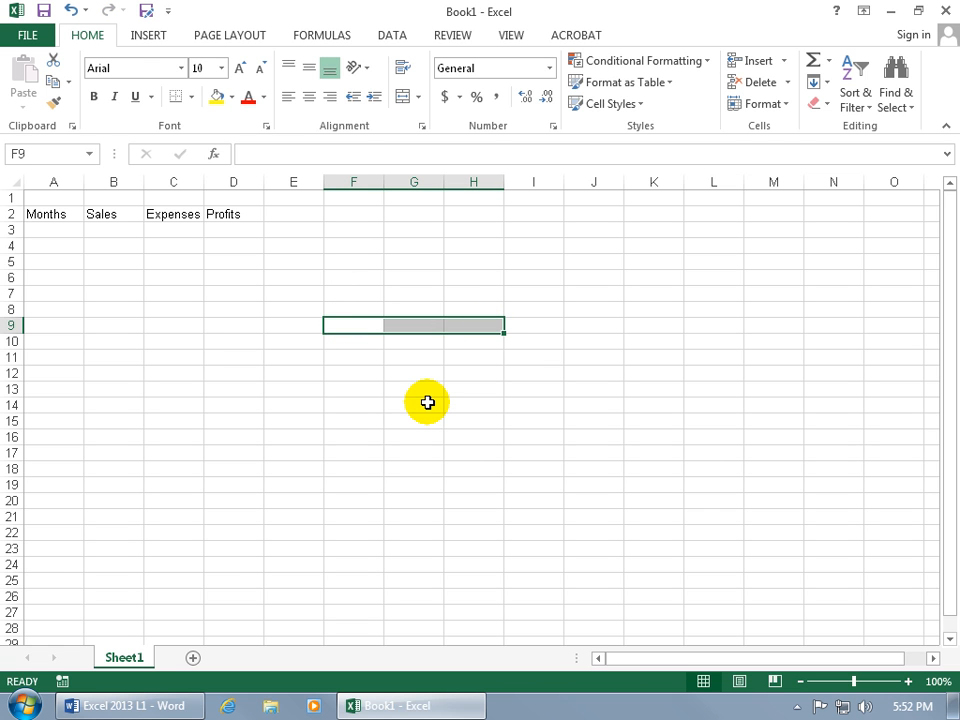
Enter the row labels January and February in cells A3 and A4 under the Months heading
{"action": "left_click", "coordinate": [66, 229]}
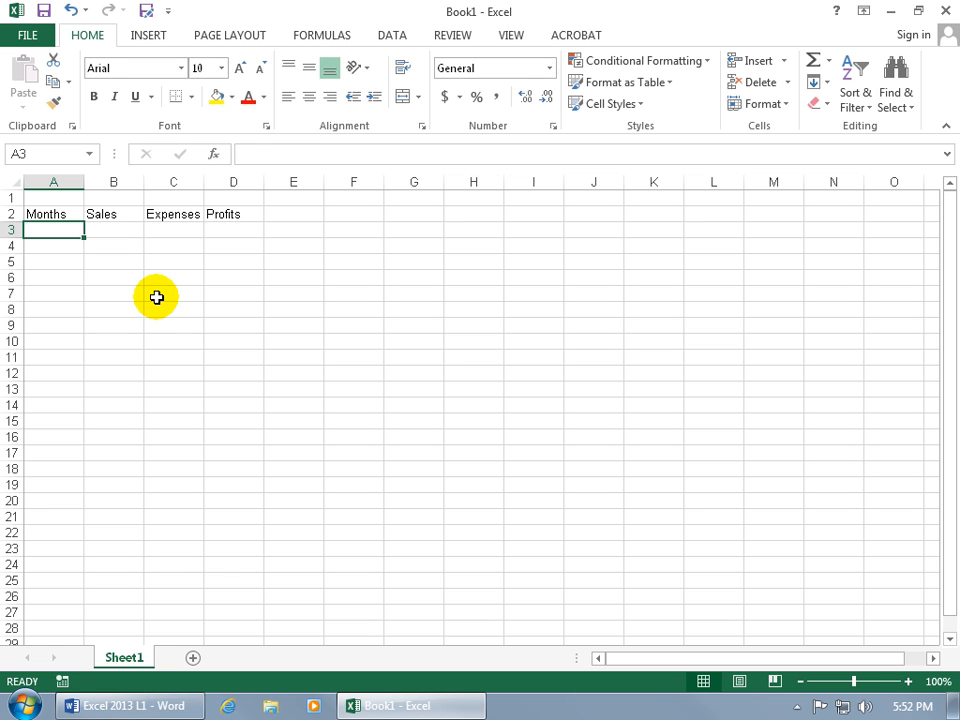
{"action": "type", "text": "January"}
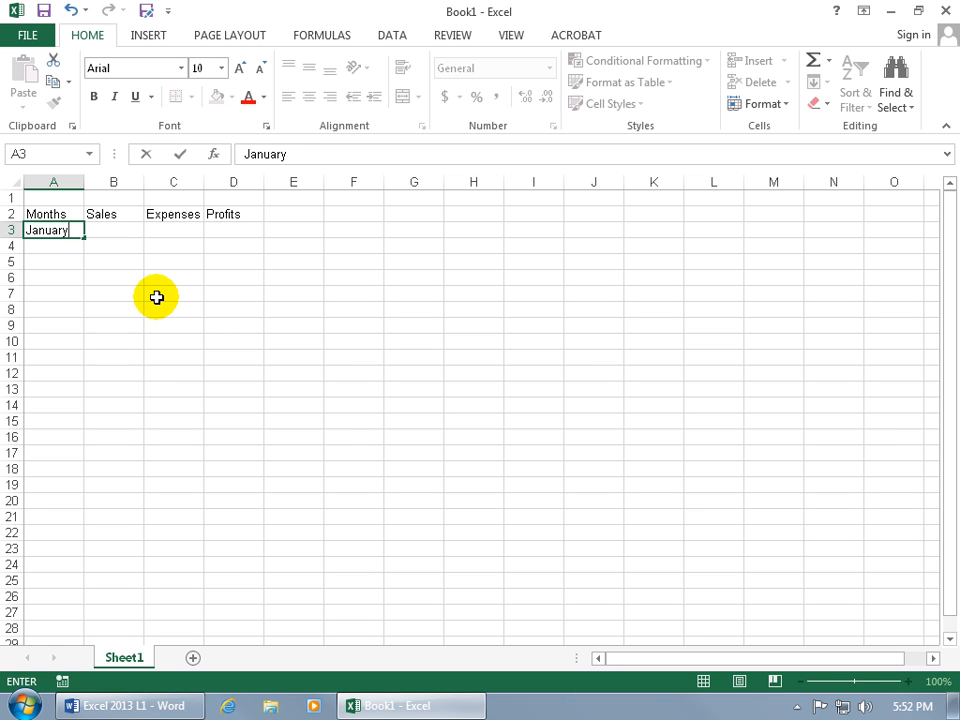
{"action": "key", "text": "Return"}
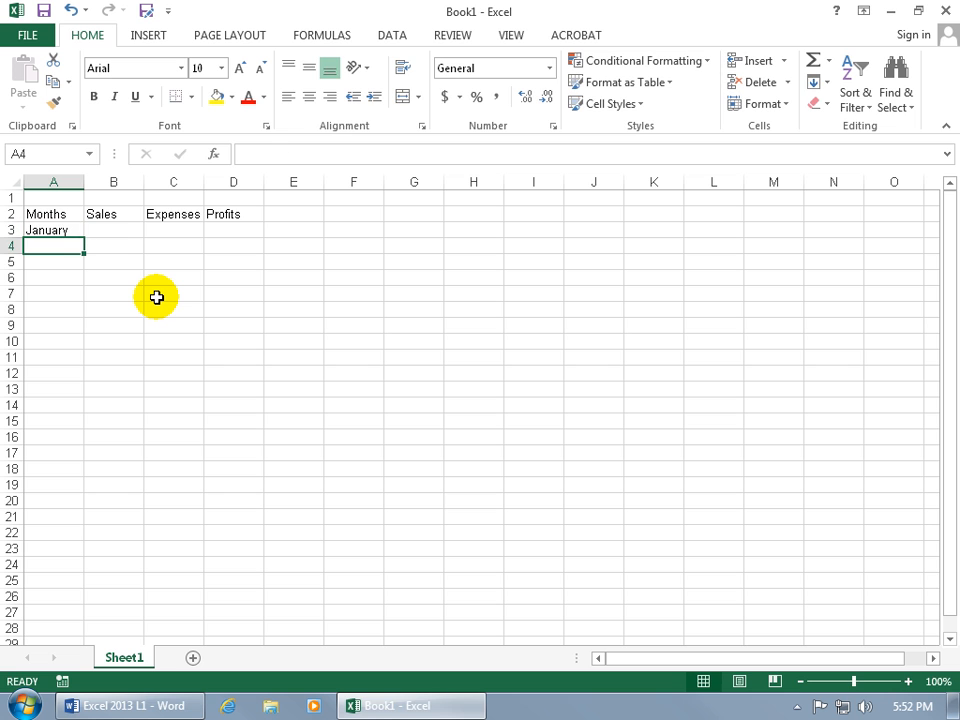
{"action": "type", "text": "F"}
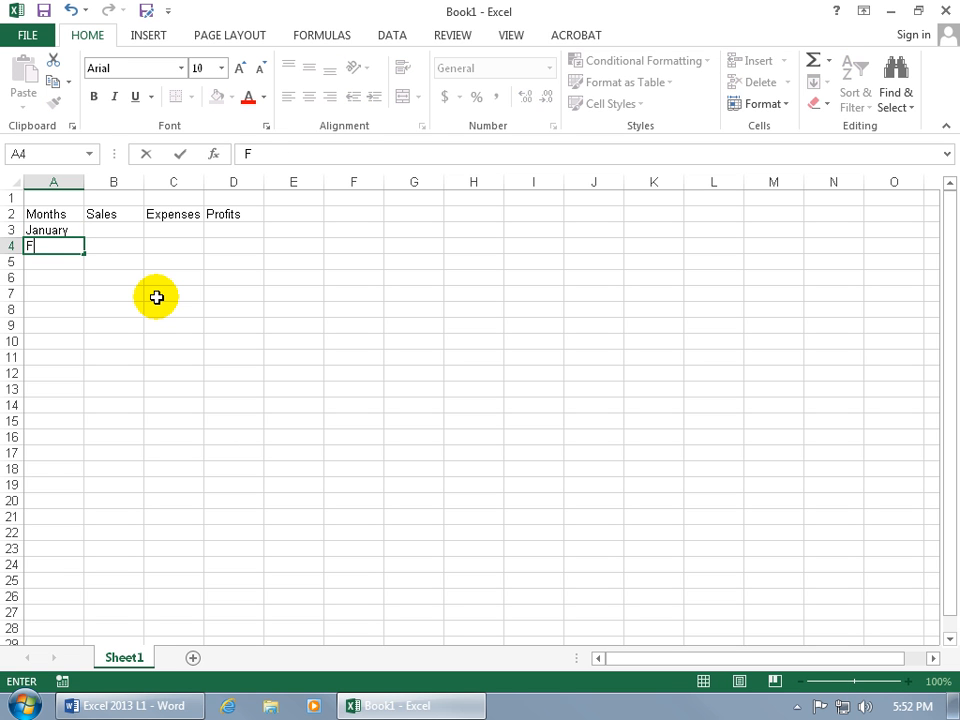
{"action": "type", "text": "ebruary"}
{"action": "key", "text": "Return"}
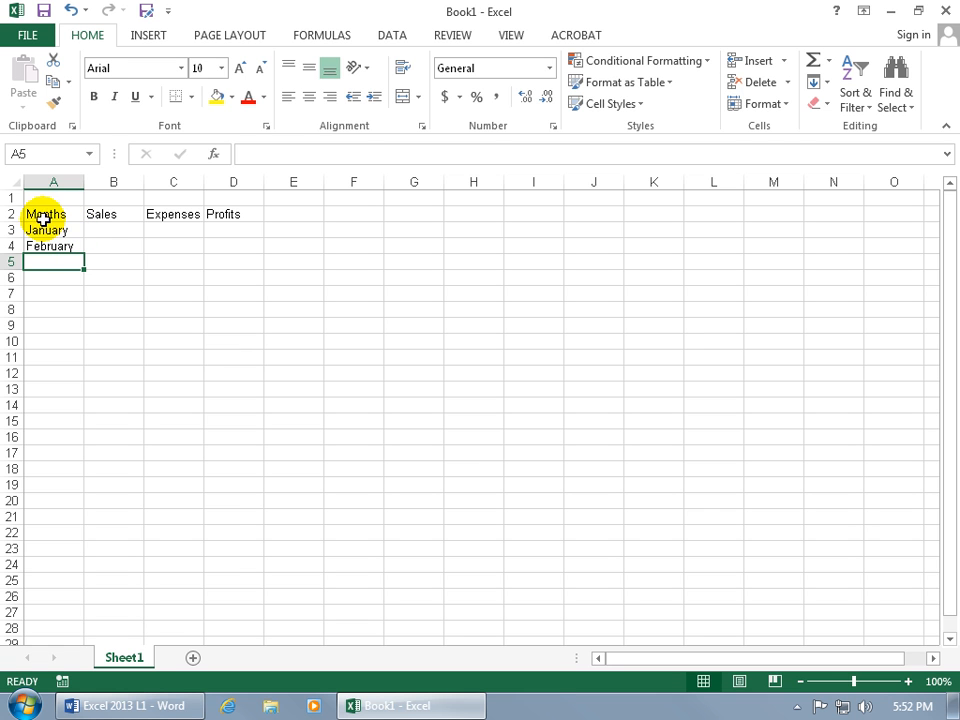
Enter the autocompleted text Months in cell A5, and replace it with March
{"action": "type", "text": "Months"}
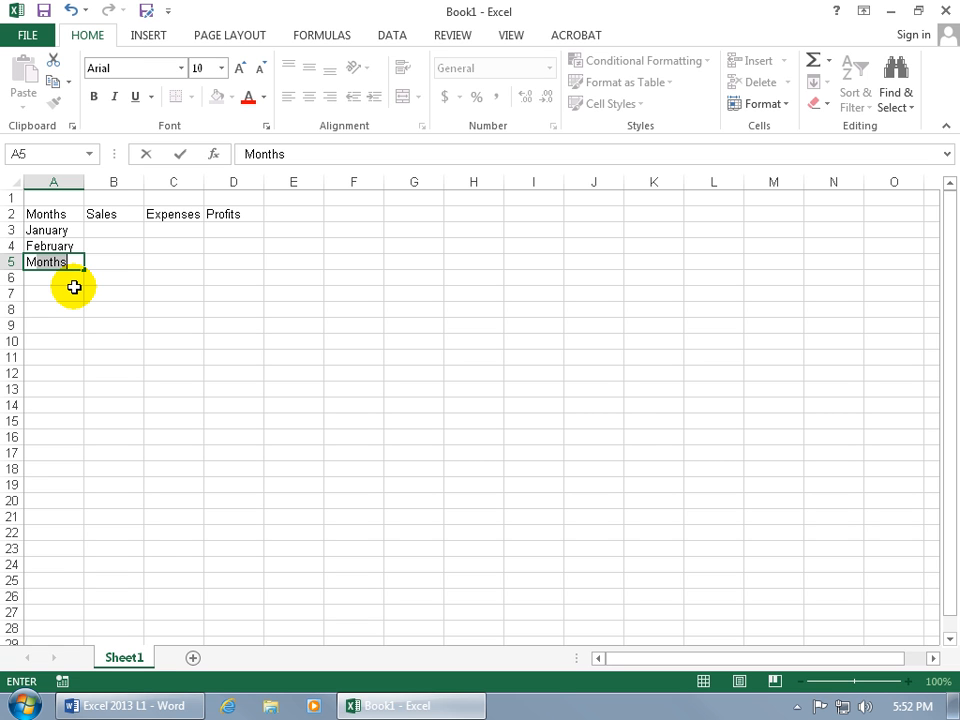
{"action": "key", "text": "Return"}
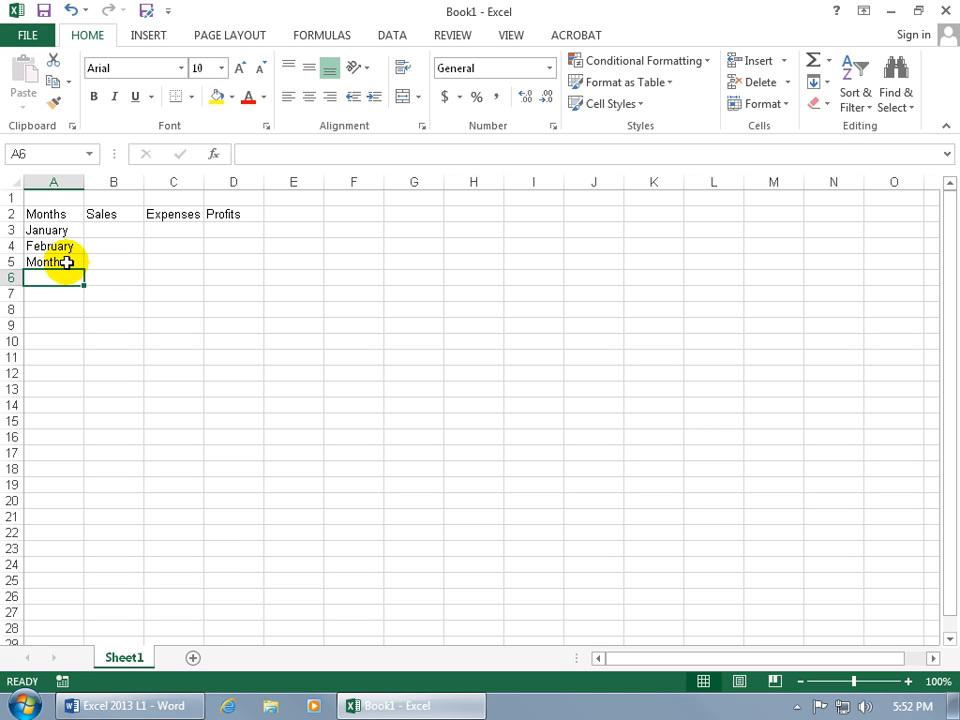
{"action": "left_click", "coordinate": [67, 261]}
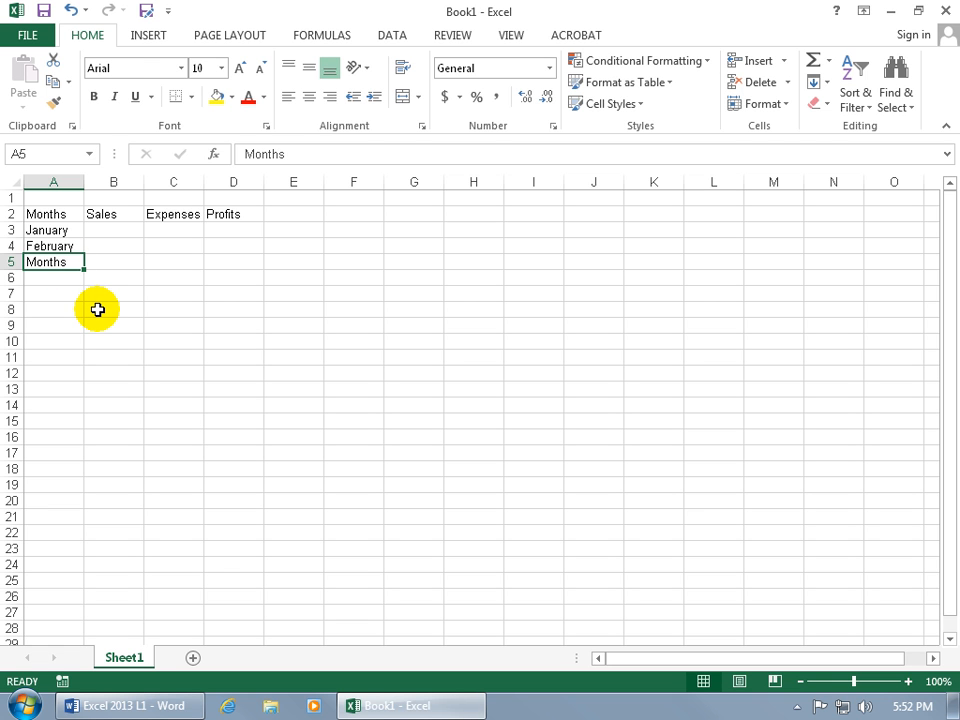
{"action": "type", "text": "M"}
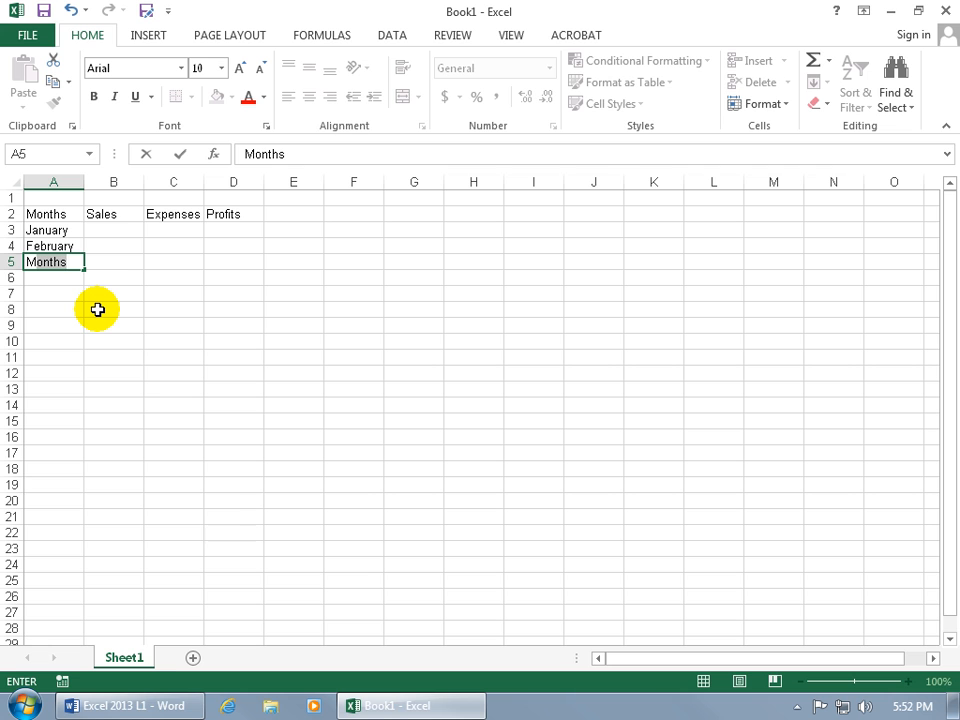
{"action": "type", "text": "arch"}
{"action": "key", "text": "Return"}
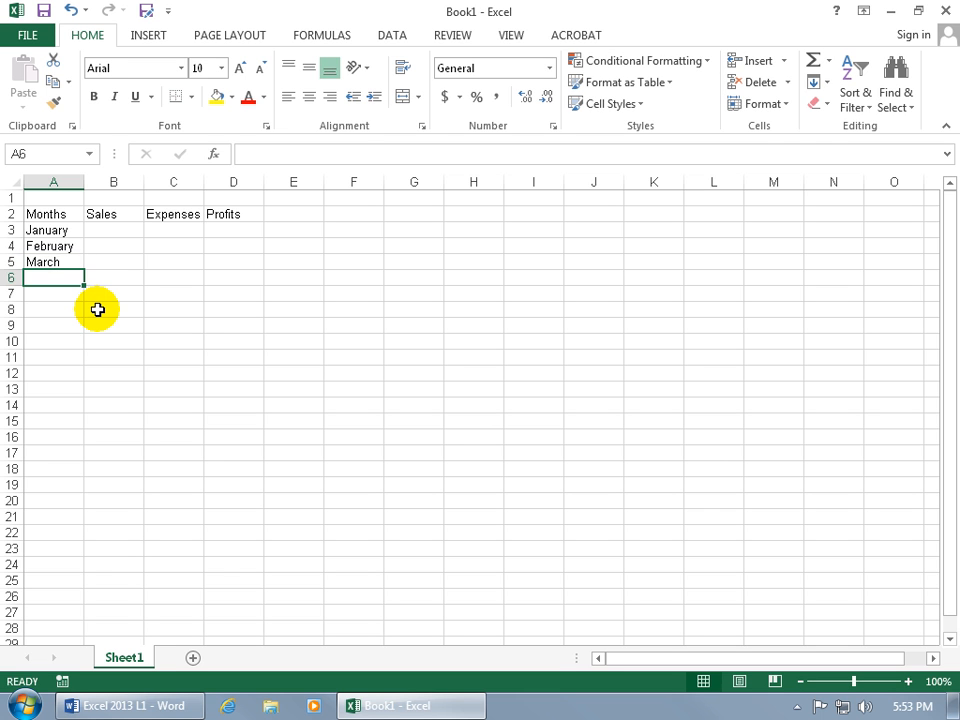
Enter the row label Totals in cell A7, leaving row 6 blank below March
{"action": "key", "text": "Return"}
{"action": "type", "text": "To"}
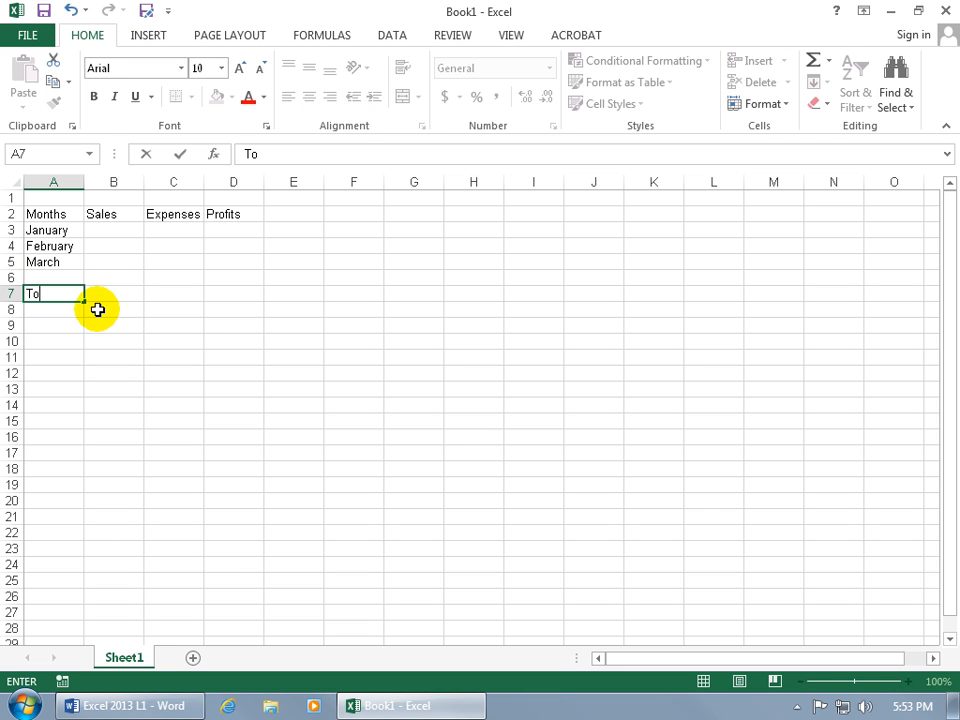
{"action": "type", "text": "tals"}
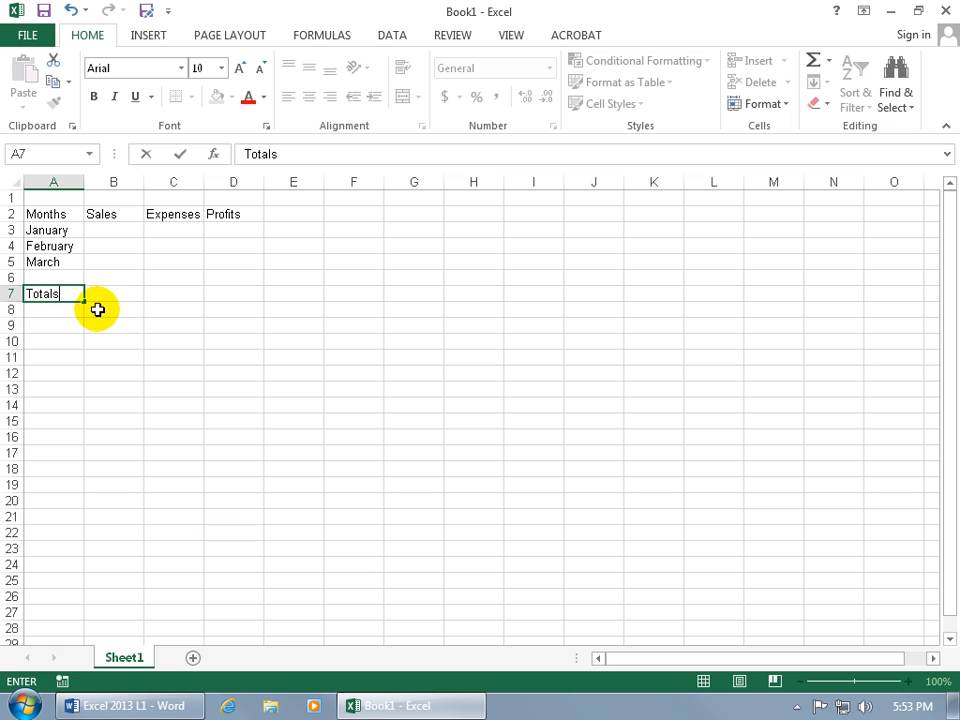
{"action": "left_click", "coordinate": [43, 317]}
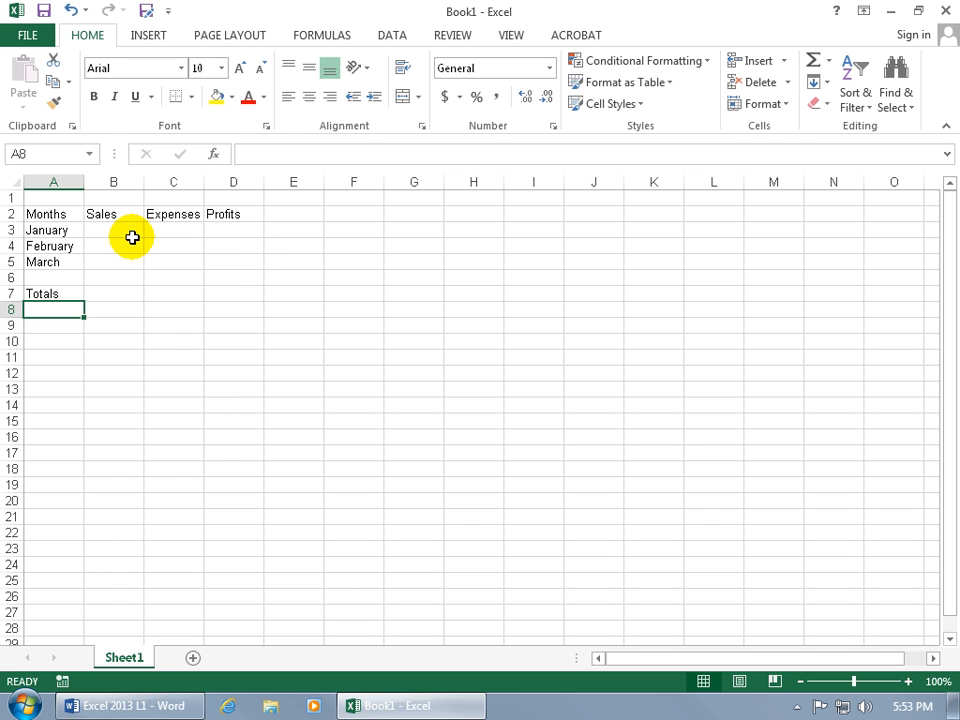
{"action": "left_click", "coordinate": [115, 296]}
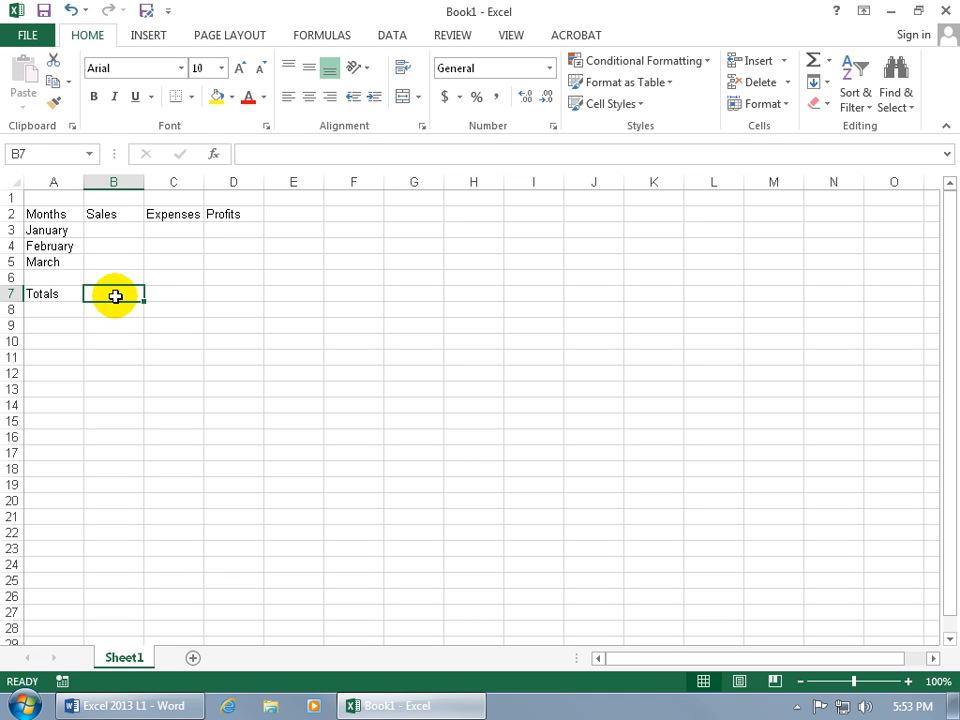
{"action": "left_click", "coordinate": [173, 297]}
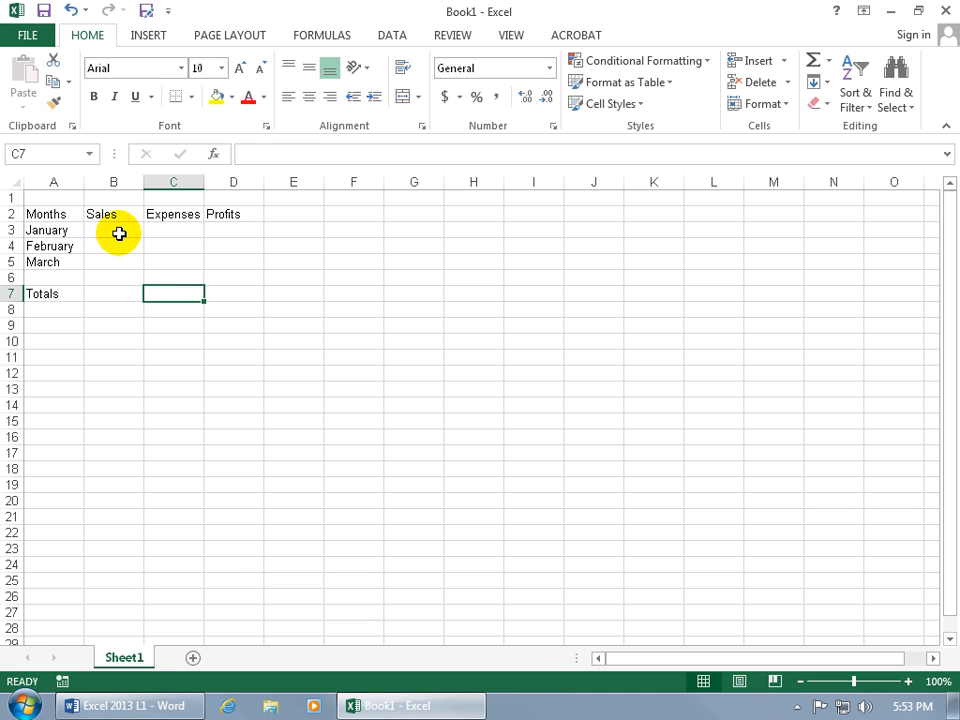
{"action": "left_click", "coordinate": [47, 292]}
{"action": "left_click_drag", "start_coordinate": [66, 210], "coordinate": [222, 217]}
Enter the Sales figures 500, 685 and 125 for January to March in cells B3 through B5
{"action": "left_click", "coordinate": [108, 228]}
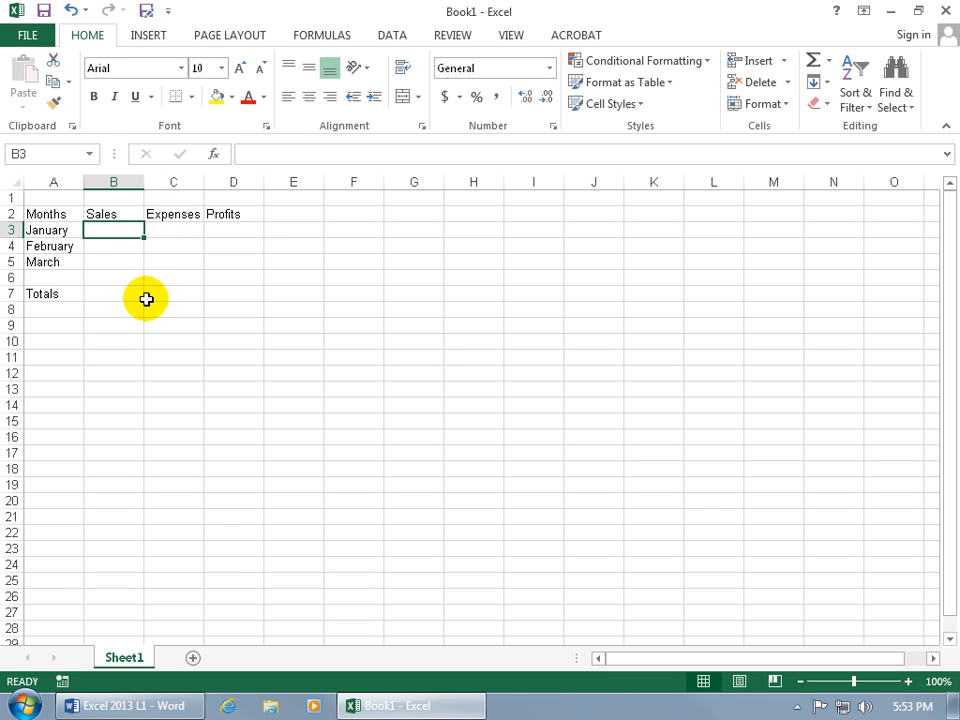
{"action": "type", "text": "500"}
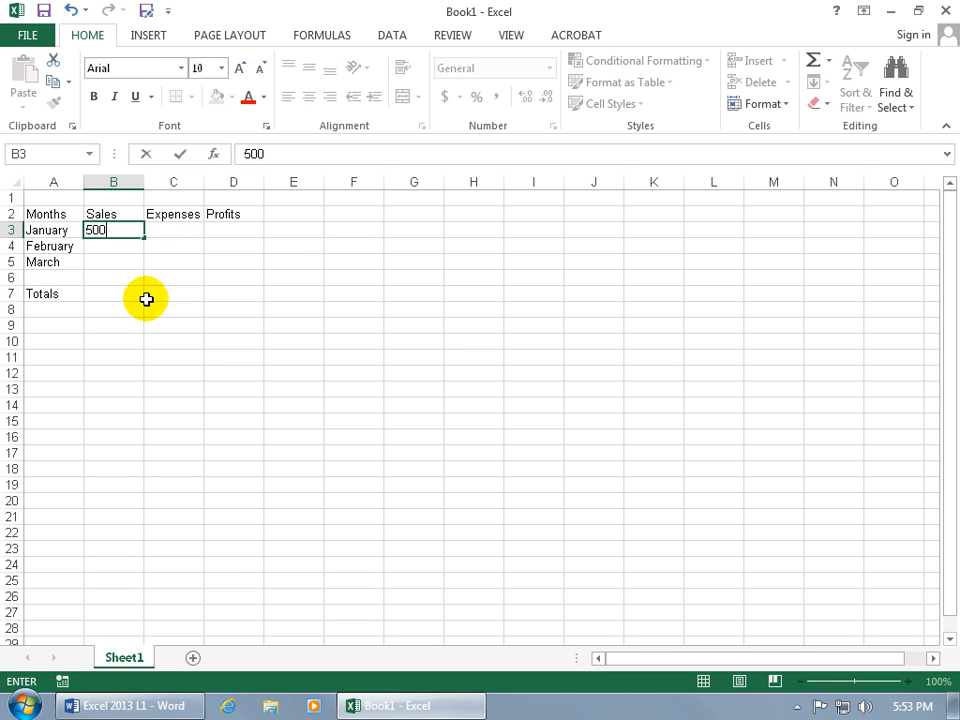
{"action": "key", "text": "Return"}
{"action": "type", "text": "685"}
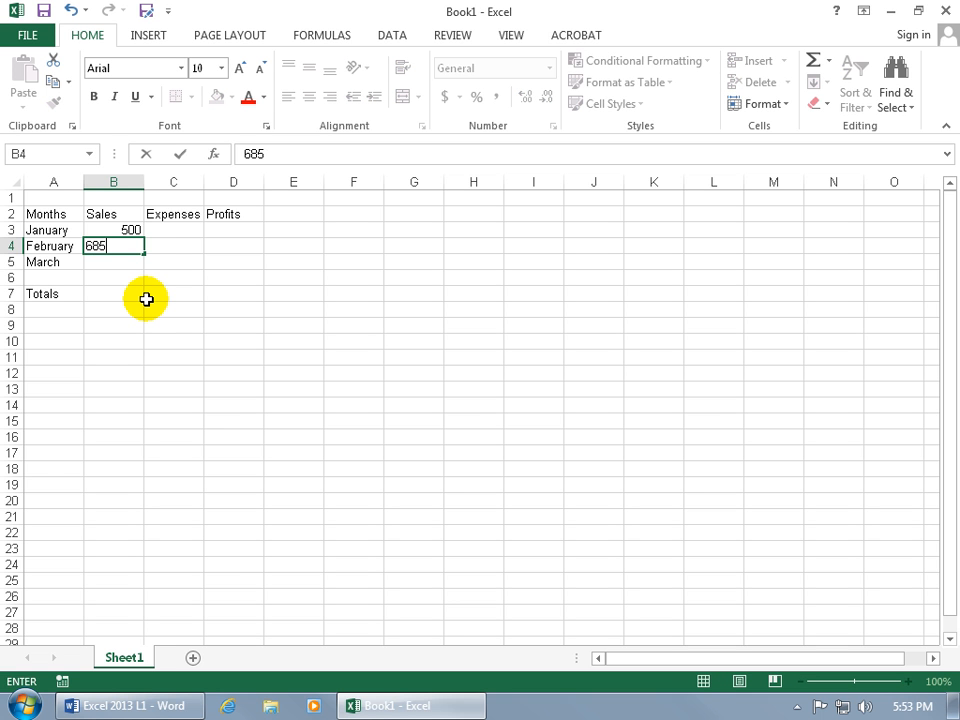
{"action": "key", "text": "Return"}
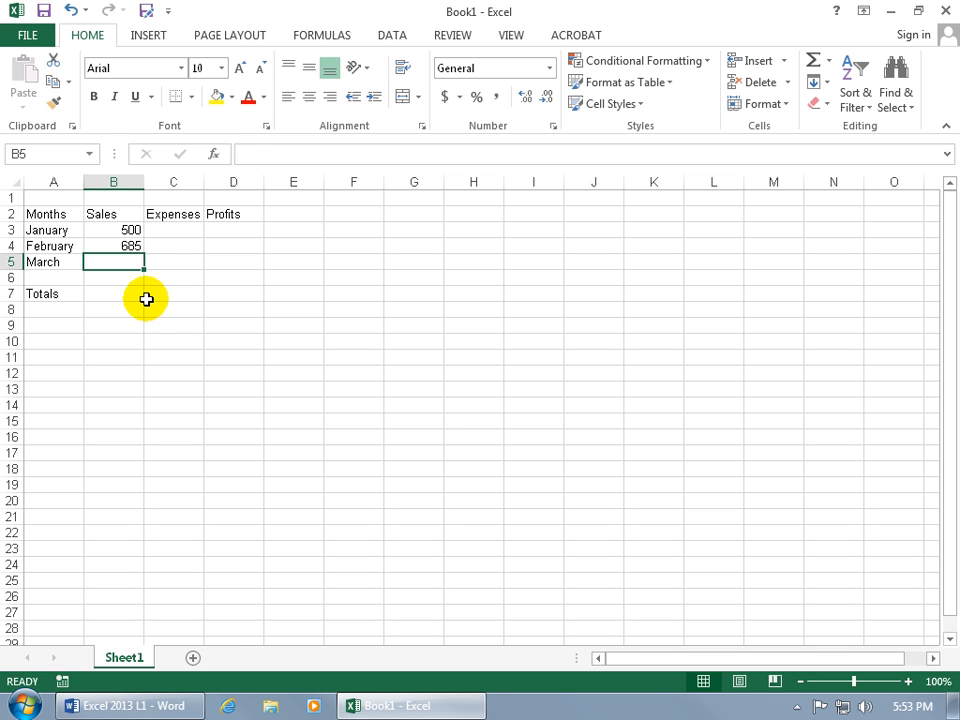
{"action": "type", "text": "125"}
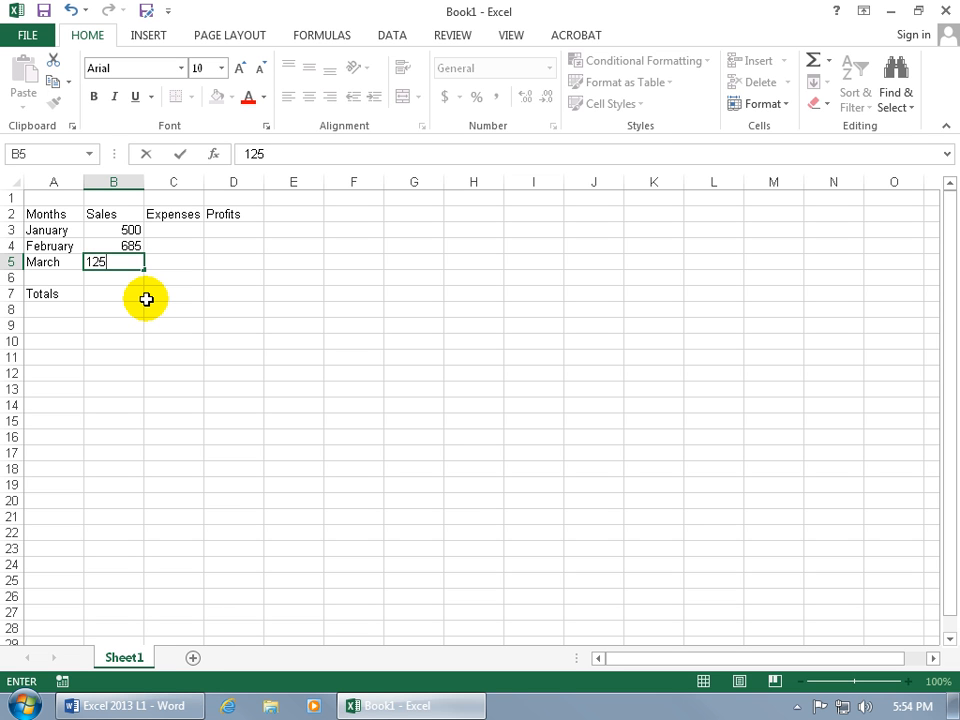
{"action": "key", "text": "Return"}
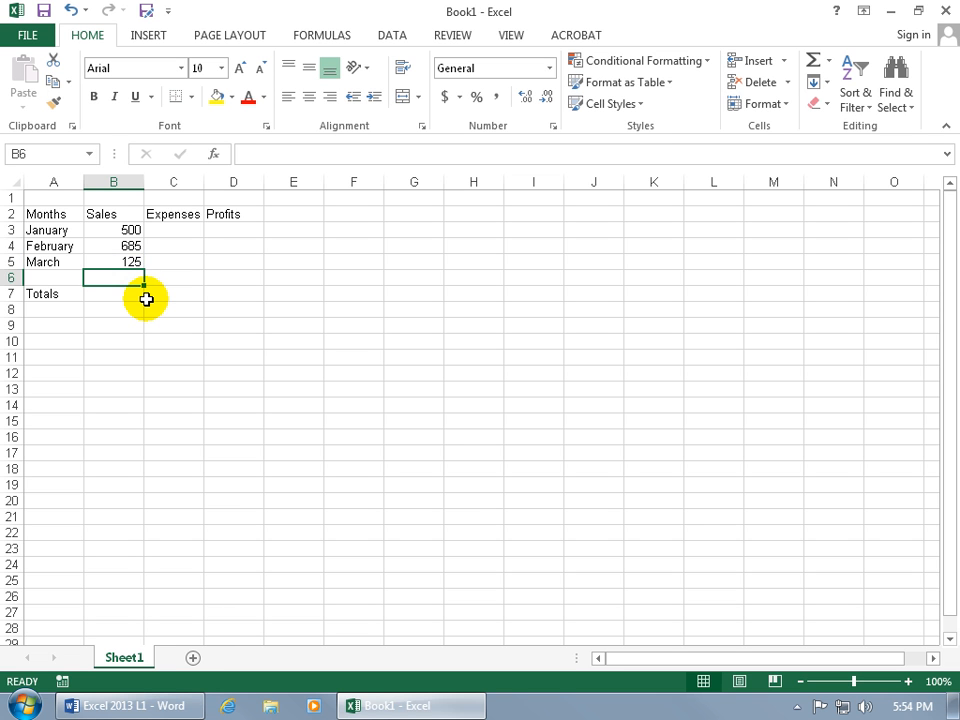
Enter the Expenses figures 25, 40 and 5 for January to March in cells C3 through C5
{"action": "left_click", "coordinate": [180, 228]}
{"action": "type", "text": "25"}
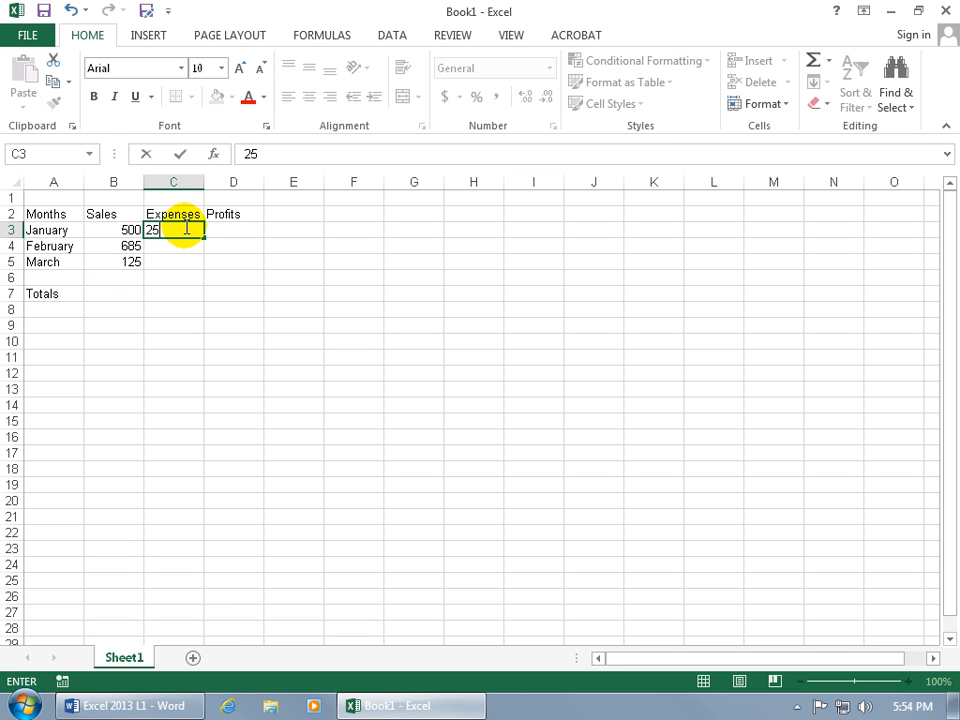
{"action": "key", "text": "Return"}
{"action": "type", "text": "40"}
{"action": "key", "text": "Return"}
{"action": "type", "text": "5"}
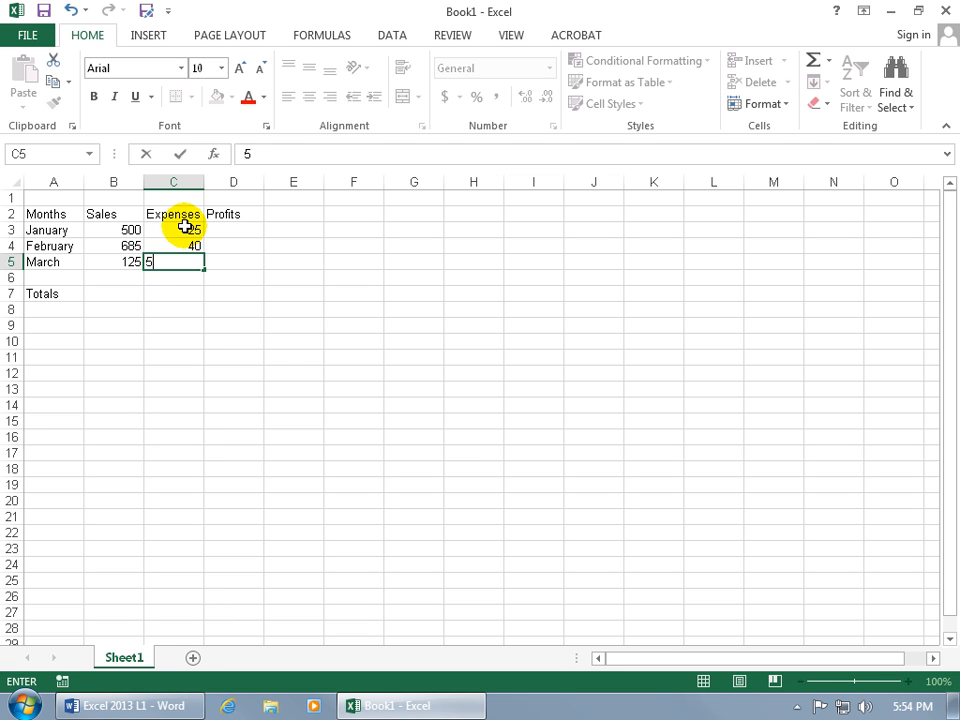
{"action": "key", "text": "Return"}
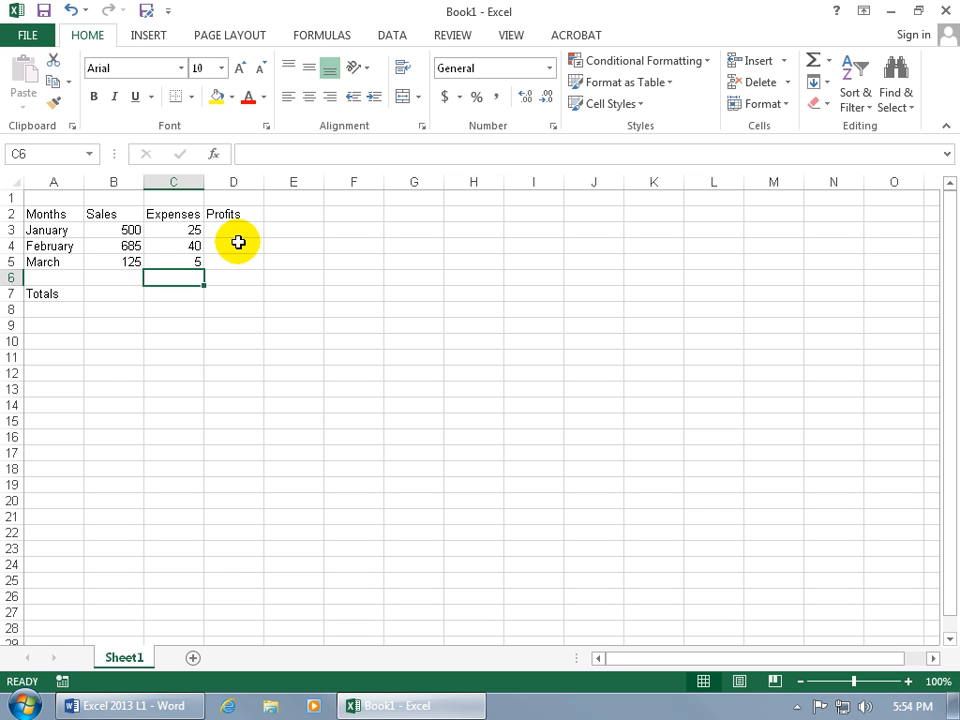
{"action": "left_click", "coordinate": [120, 298]}
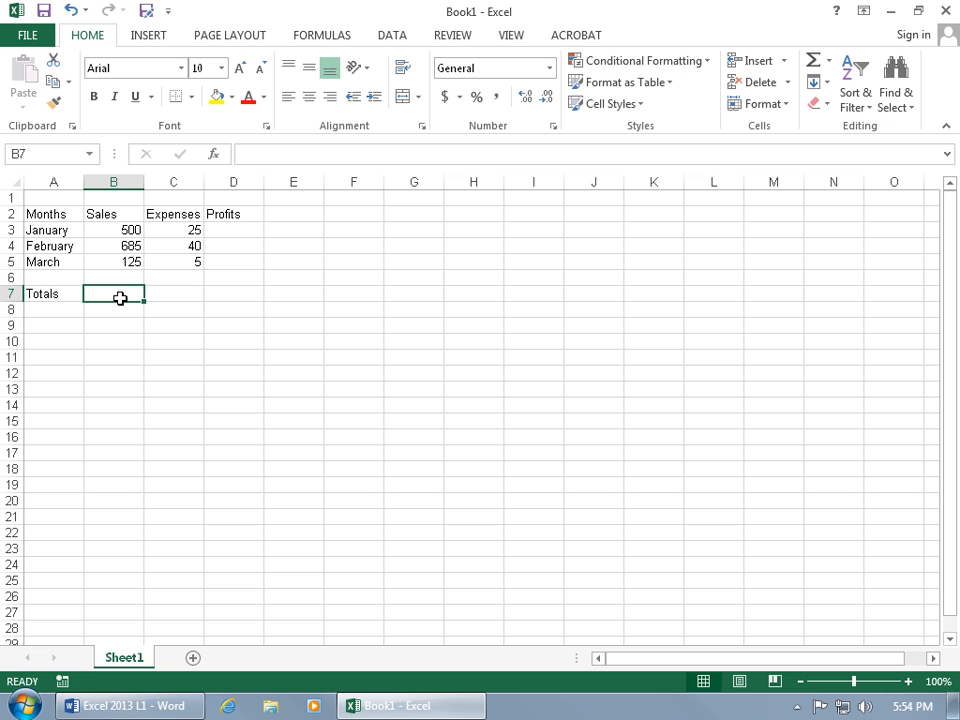
{"action": "left_click", "coordinate": [182, 298]}
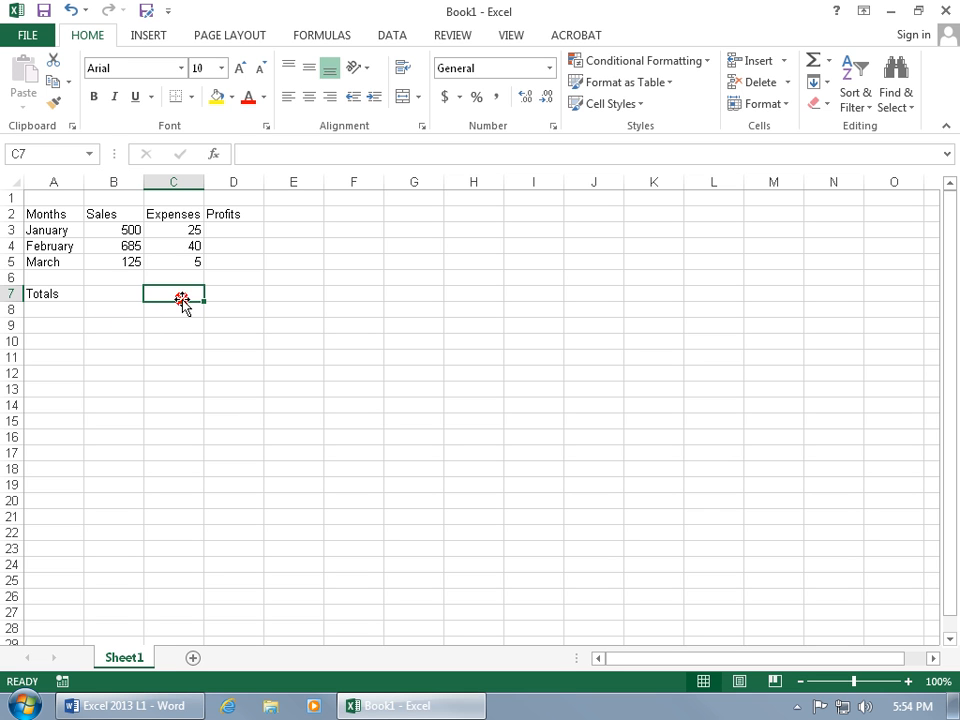
{"action": "left_click", "coordinate": [236, 229]}
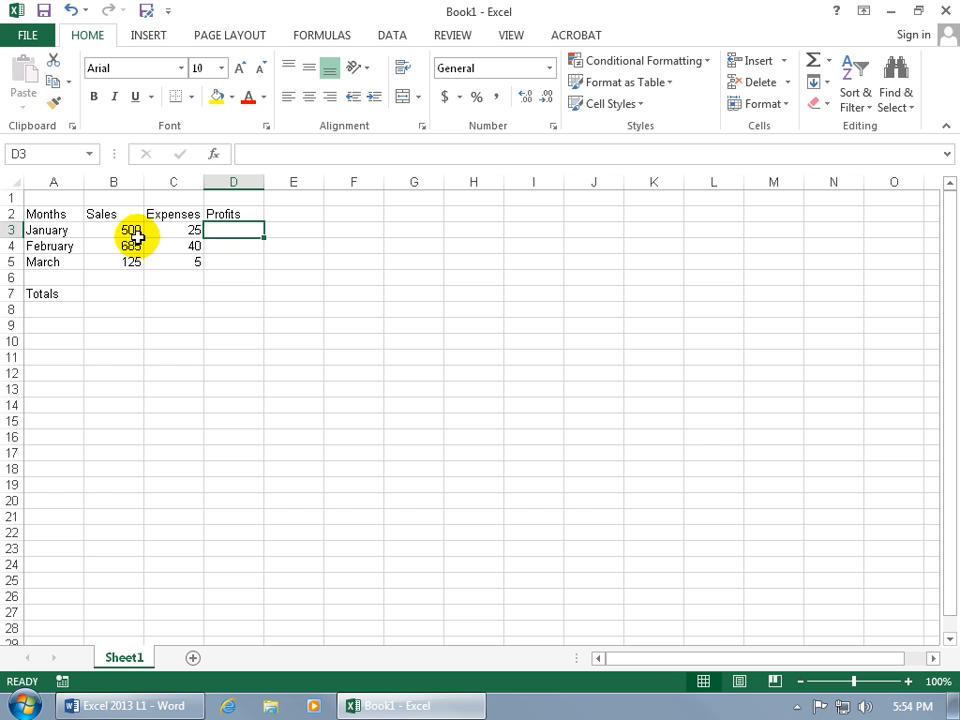